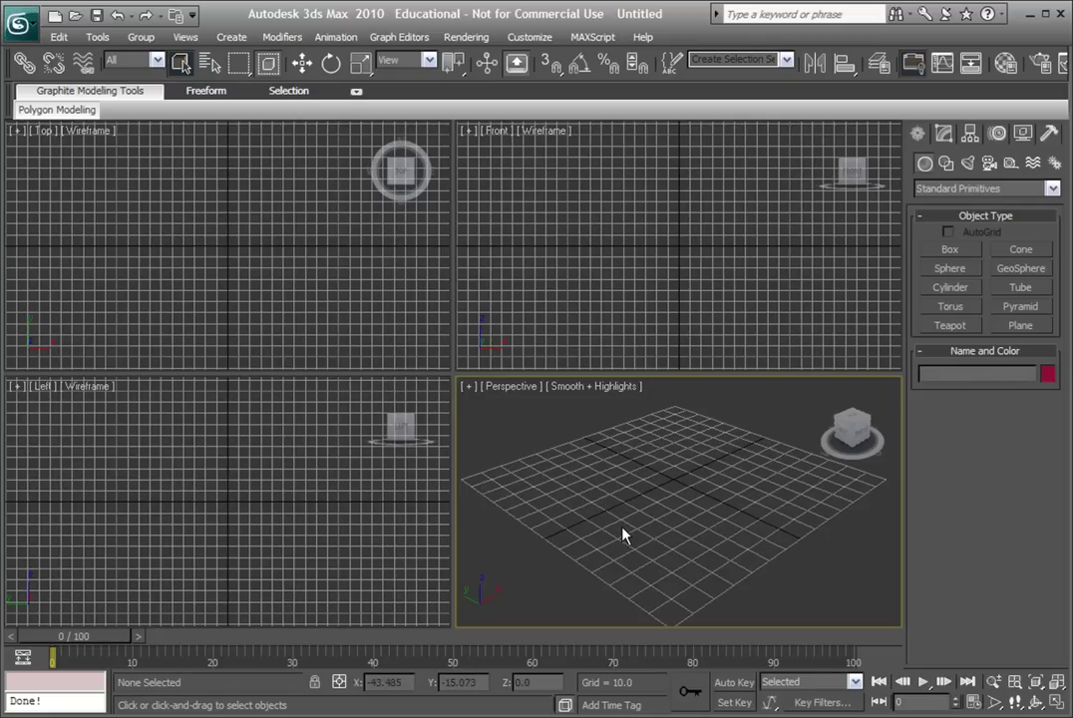
Move the TXD Workshop window and the GTA San Andreas models folder over the viewports.
{"action": "mouse_move", "coordinate": [625, 524]}
{"action": "middle_mouse_down"}
{"action": "mouse_move", "coordinate": [608, 505]}
{"action": "mouse_move", "coordinate": [622, 505]}
{"action": "middle_mouse_up"}
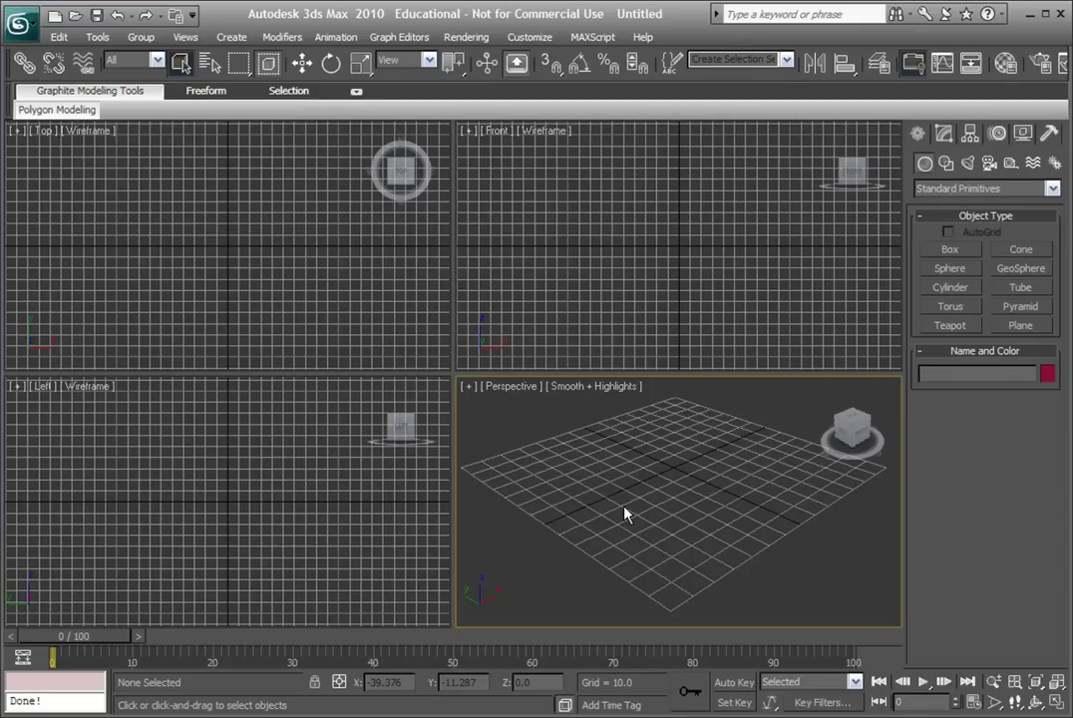
{"action": "mouse_move", "coordinate": [848, 429]}
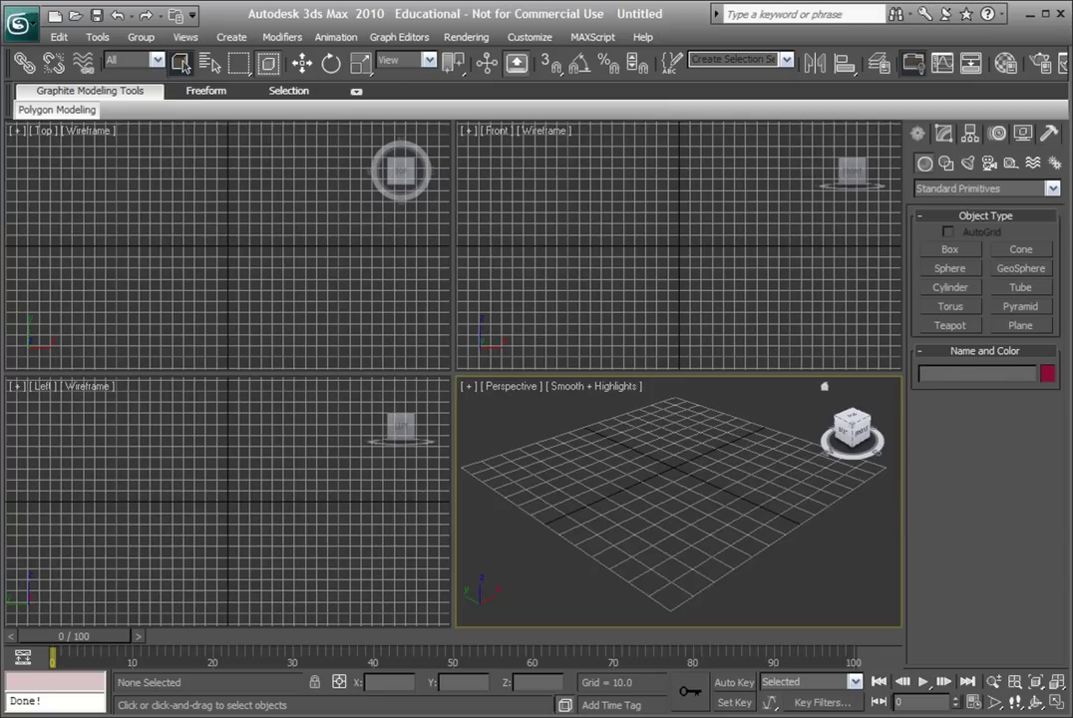
{"action": "mouse_move", "coordinate": [1071, 173]}
{"action": "left_mouse_down"}
{"action": "mouse_move", "coordinate": [439, 173]}
{"action": "mouse_move", "coordinate": [564, 191]}
{"action": "left_mouse_up"}
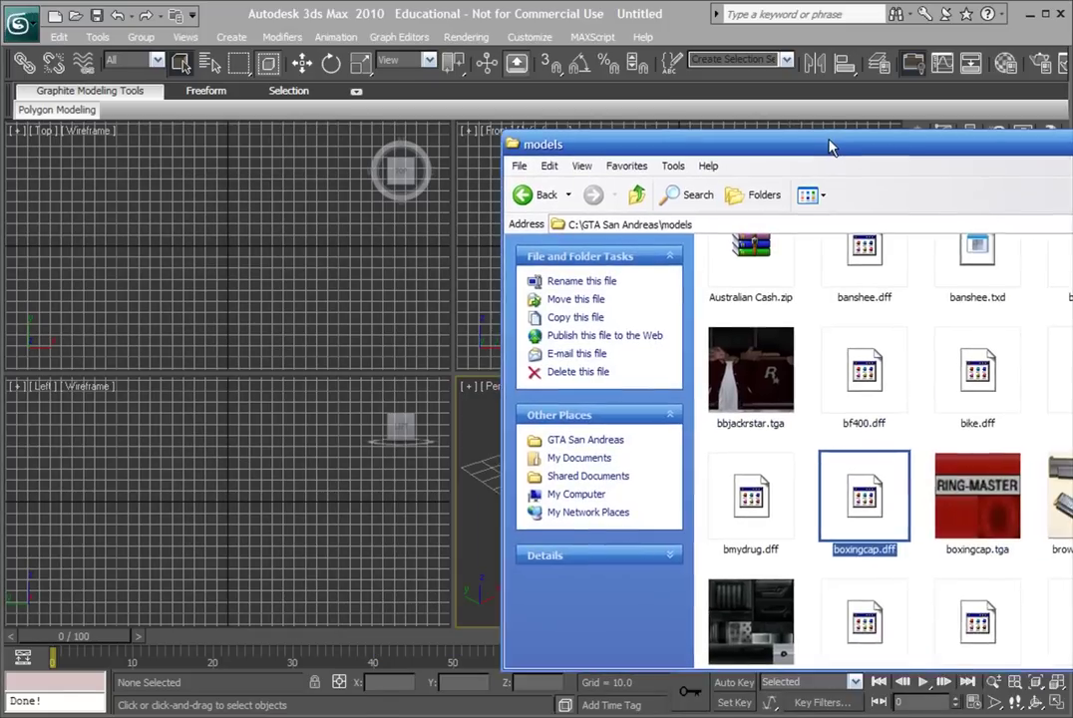
{"action": "left_click_drag", "start_coordinate": [838, 137], "coordinate": [406, 157]}
Select boxingcap.dff in the models folder and shift the folder window aside.
{"action": "mouse_move", "coordinate": [400, 583]}
{"action": "left_mouse_down"}
{"action": "mouse_move", "coordinate": [588, 543]}
{"action": "mouse_move", "coordinate": [505, 576]}
{"action": "left_mouse_up"}
{"action": "left_click", "coordinate": [440, 508]}
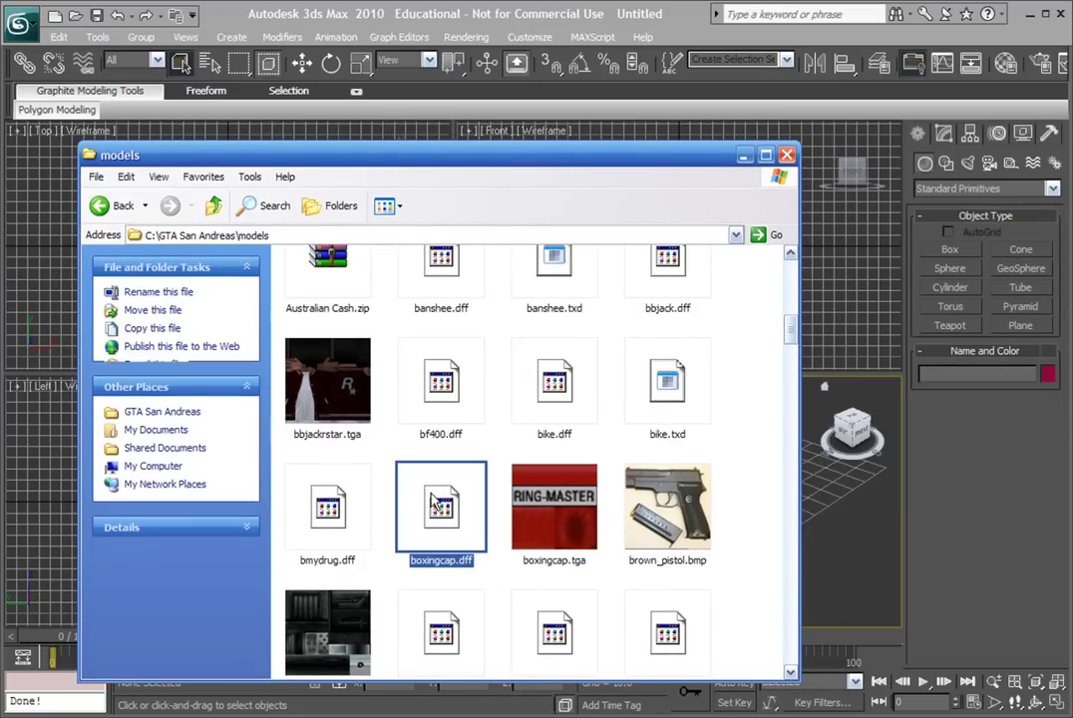
{"action": "left_click_drag", "start_coordinate": [468, 160], "coordinate": [509, 167]}
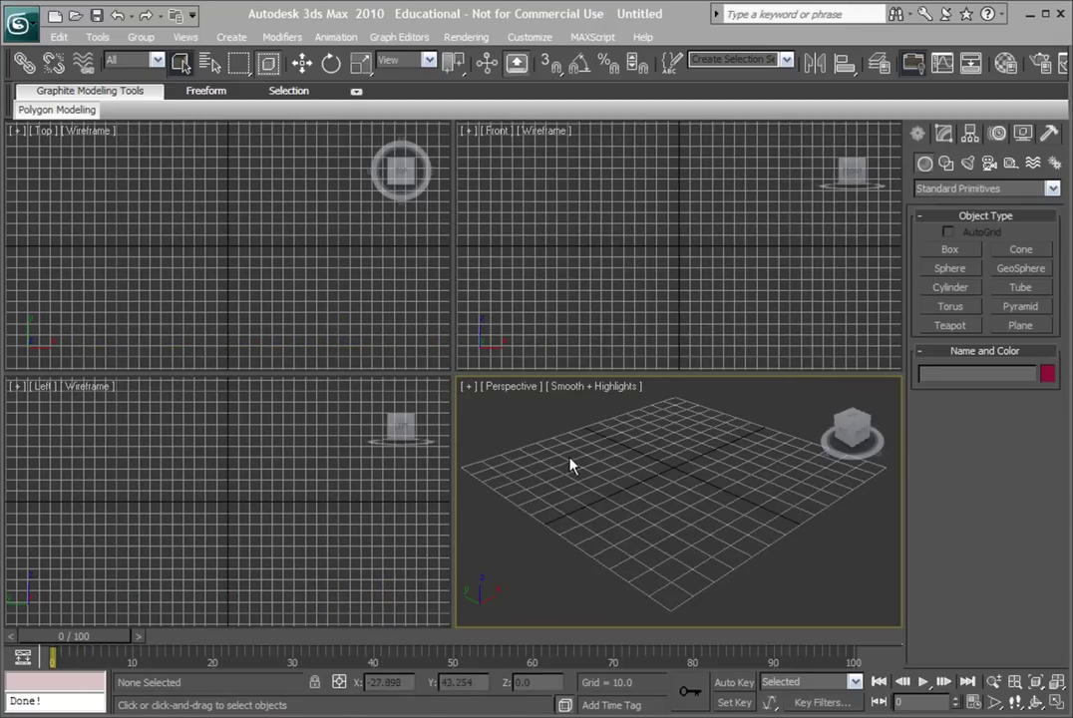
Open the GTA DFF IO utility with Import DFF expanded and auto-skin enabled.
{"action": "left_click", "coordinate": [1049, 134]}
{"action": "left_click", "coordinate": [1000, 451]}
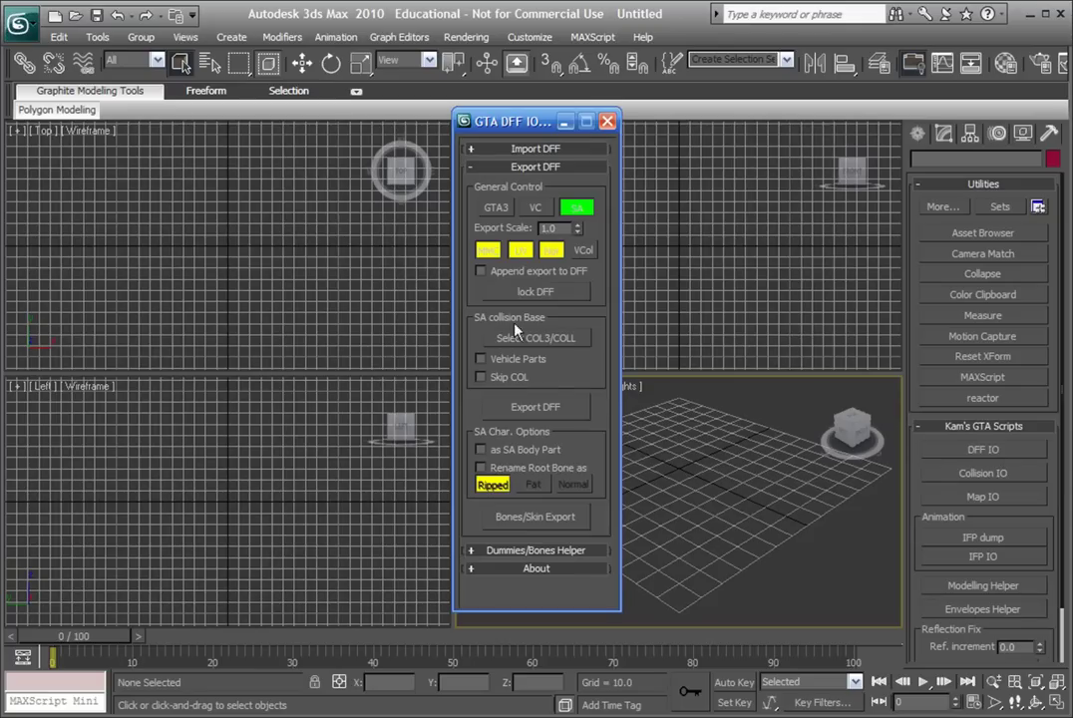
{"action": "left_click", "coordinate": [514, 166]}
{"action": "left_click", "coordinate": [514, 150]}
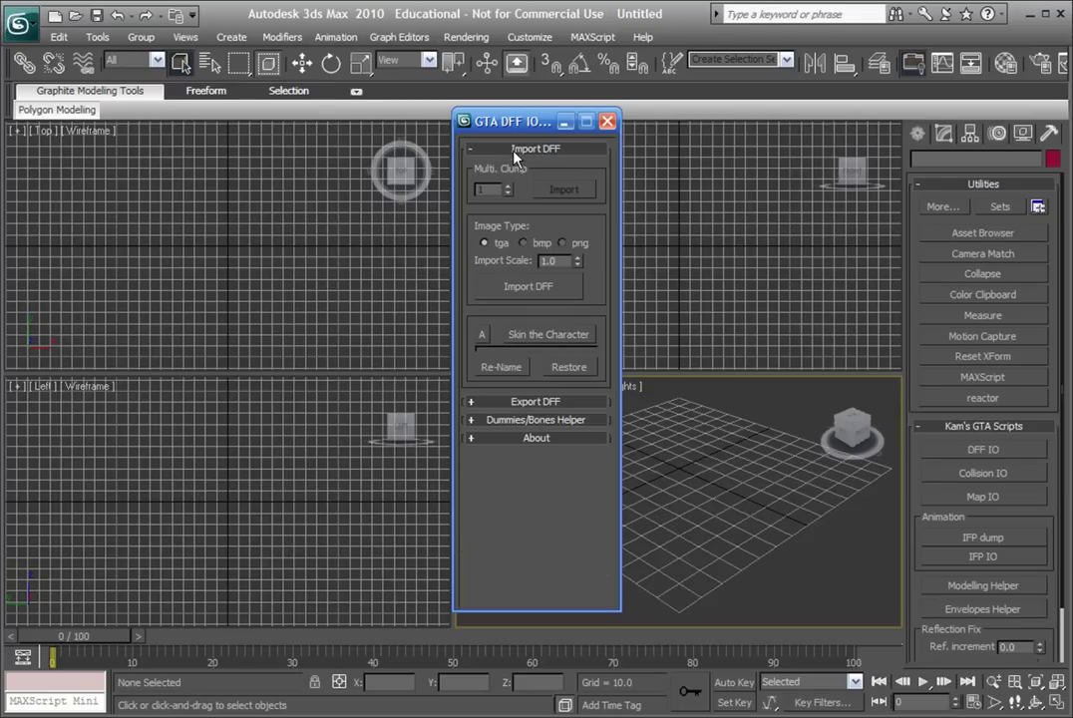
{"action": "left_click", "coordinate": [483, 339]}
Import ryder.dff into the scene.
{"action": "left_click", "coordinate": [520, 289]}
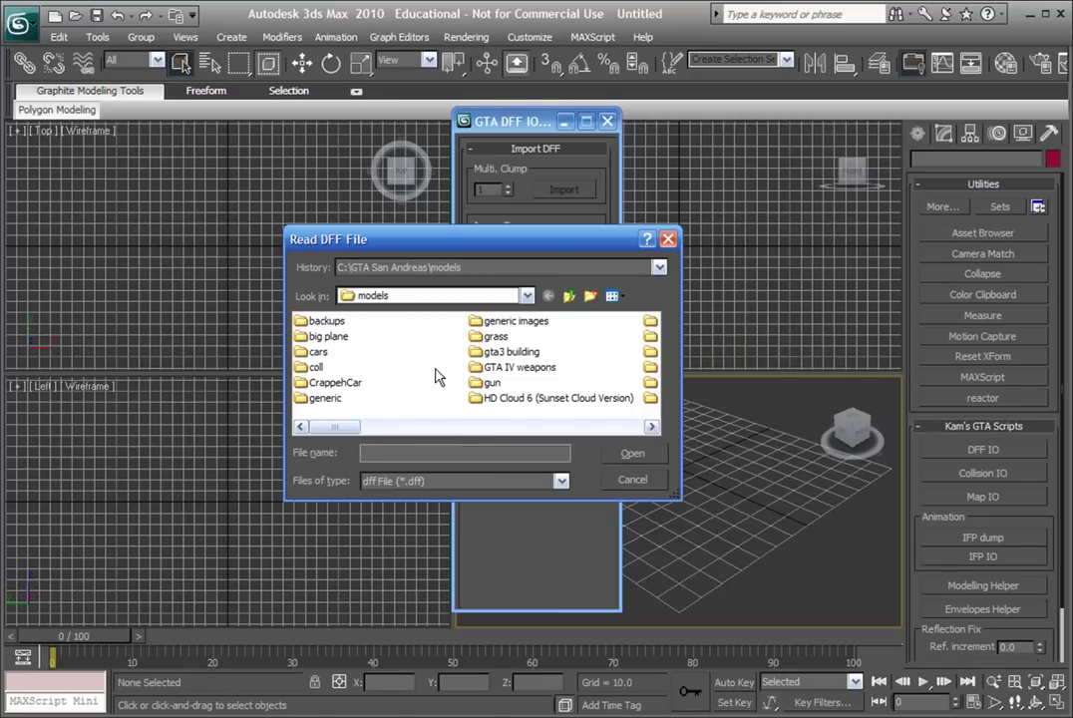
{"action": "scroll", "coordinate": [435, 376], "scroll_direction": "down", "scroll_amount": 5}
{"action": "scroll", "coordinate": [435, 375], "scroll_direction": "down", "scroll_amount": 3}
{"action": "left_click", "coordinate": [504, 320]}
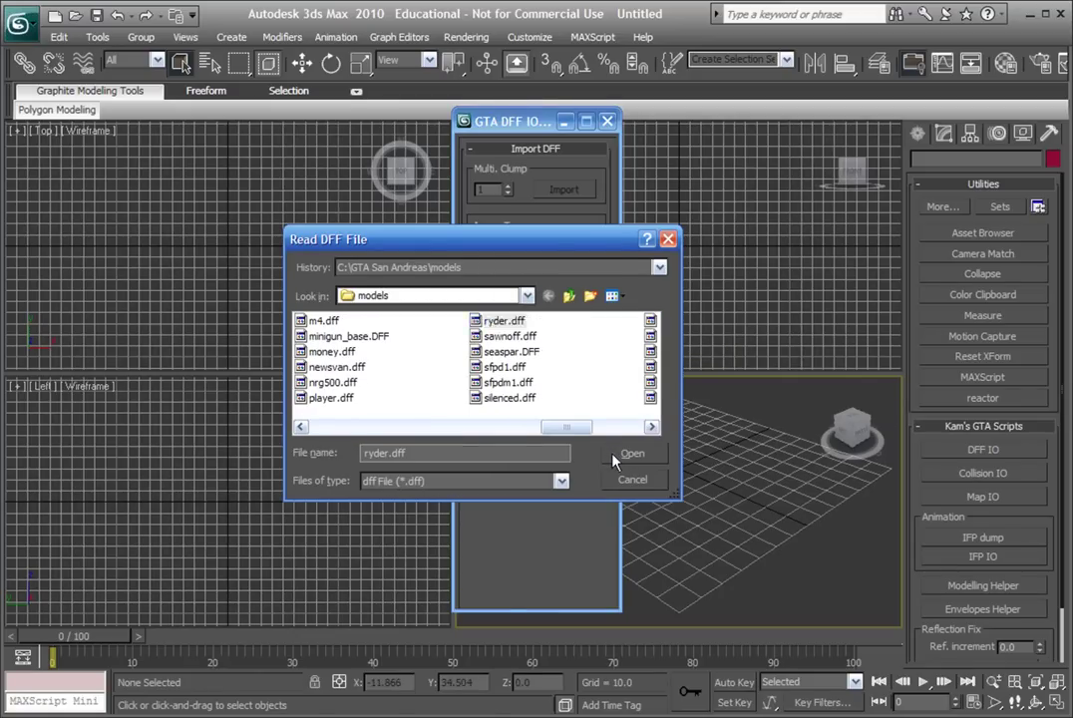
{"action": "left_click", "coordinate": [632, 454]}
Close the DFF importer and box-select the whole Ryder character with its bones.
{"action": "left_click_drag", "start_coordinate": [508, 129], "coordinate": [184, 171]}
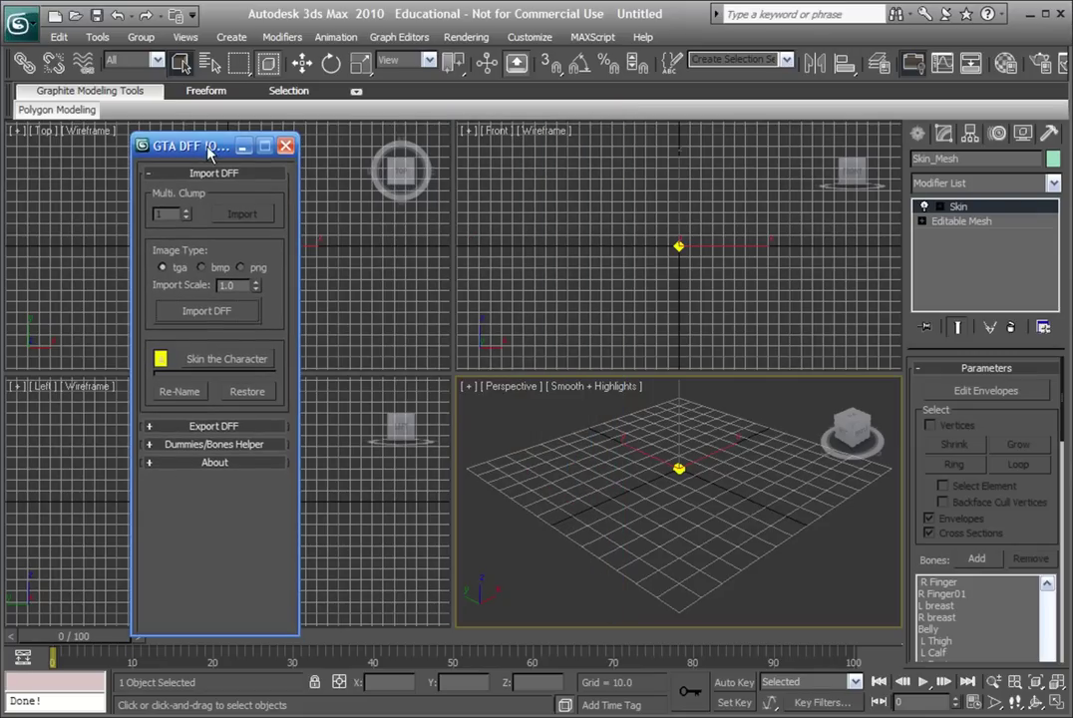
{"action": "left_click", "coordinate": [284, 163]}
{"action": "middle_click_drag", "start_coordinate": [677, 540], "coordinate": [678, 565]}
{"action": "scroll", "coordinate": [679, 566], "scroll_direction": "up", "scroll_amount": 3}
{"action": "scroll", "coordinate": [686, 562], "scroll_direction": "up", "scroll_amount": 2}
{"action": "scroll", "coordinate": [627, 581], "scroll_direction": "up", "scroll_amount": 2}
{"action": "scroll", "coordinate": [632, 566], "scroll_direction": "up", "scroll_amount": 2}
{"action": "middle_click_drag", "start_coordinate": [629, 517], "coordinate": [653, 532], "text": "alt"}
{"action": "scroll", "coordinate": [766, 591], "scroll_direction": "down", "scroll_amount": 2}
{"action": "left_click_drag", "start_coordinate": [766, 583], "coordinate": [555, 462]}
{"action": "scroll", "coordinate": [602, 474], "scroll_direction": "up", "scroll_amount": 4}
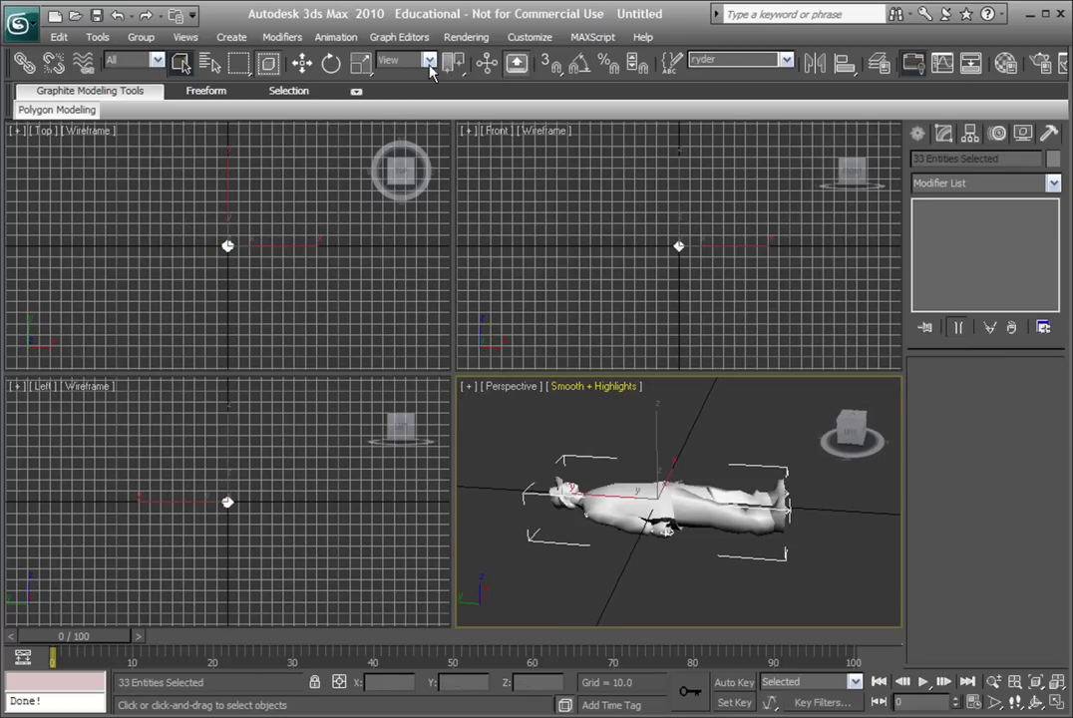
Rotate the character 90° on X with angle snap so it stands upright.
{"action": "left_click", "coordinate": [332, 68]}
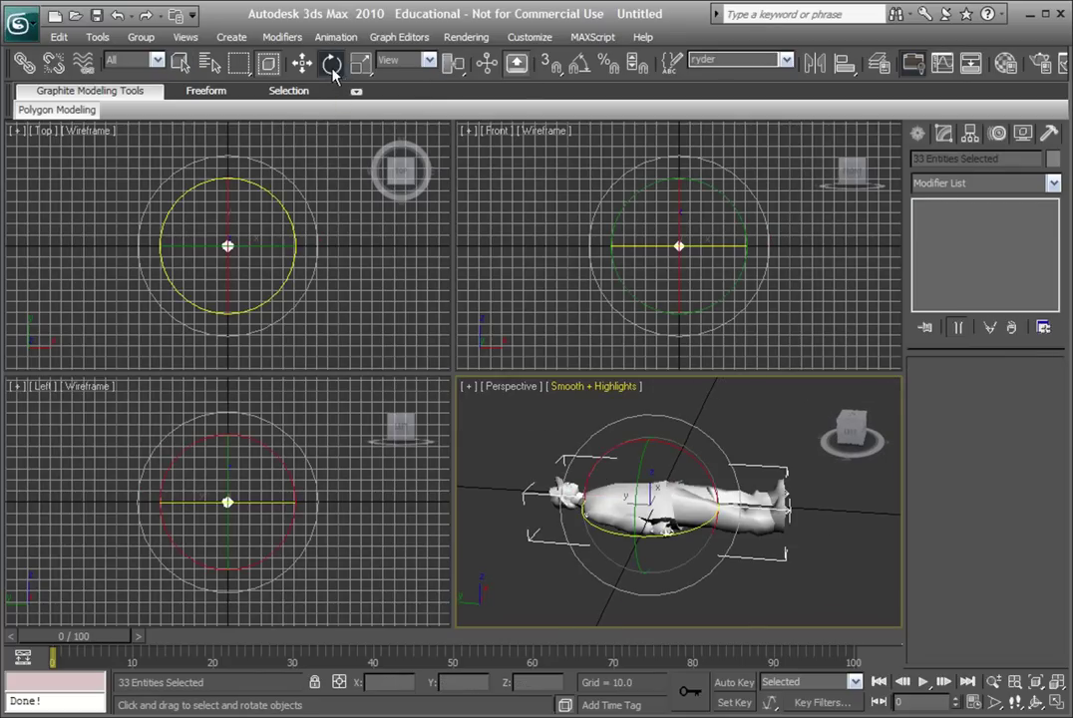
{"action": "left_click", "coordinate": [580, 66]}
{"action": "mouse_move", "coordinate": [650, 350]}
{"action": "middle_mouse_down", "text": "alt"}
{"action": "mouse_move", "coordinate": [669, 359]}
{"action": "mouse_move", "coordinate": [650, 395]}
{"action": "middle_mouse_up", "text": "alt"}
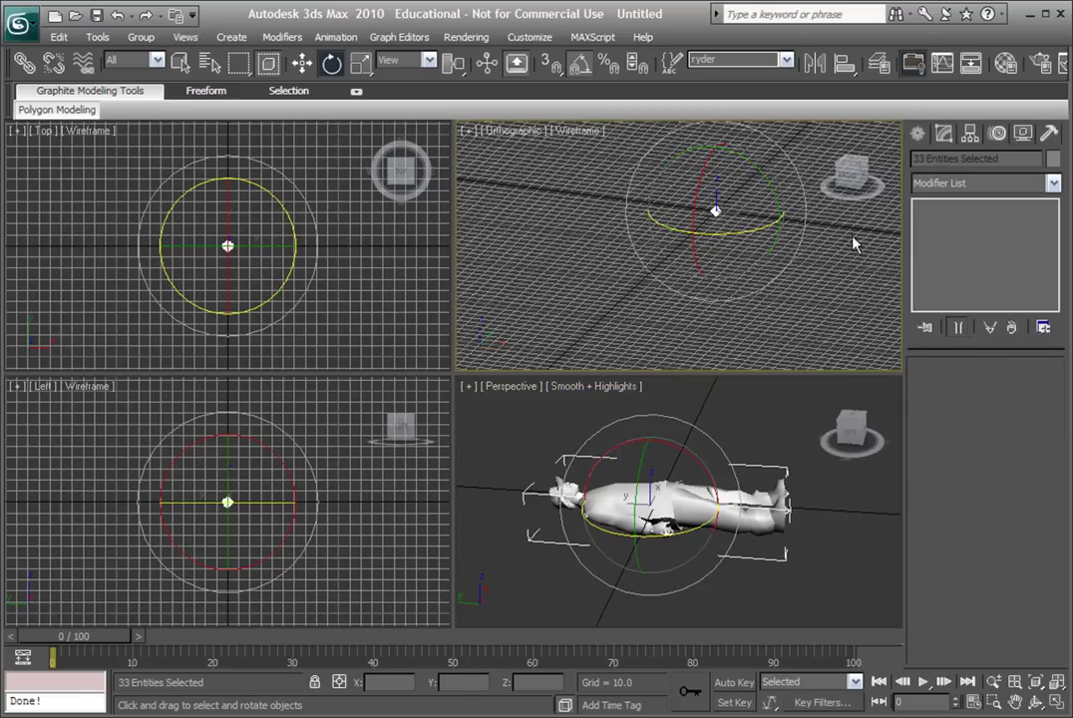
{"action": "key", "text": "ctrl+shift+z"}
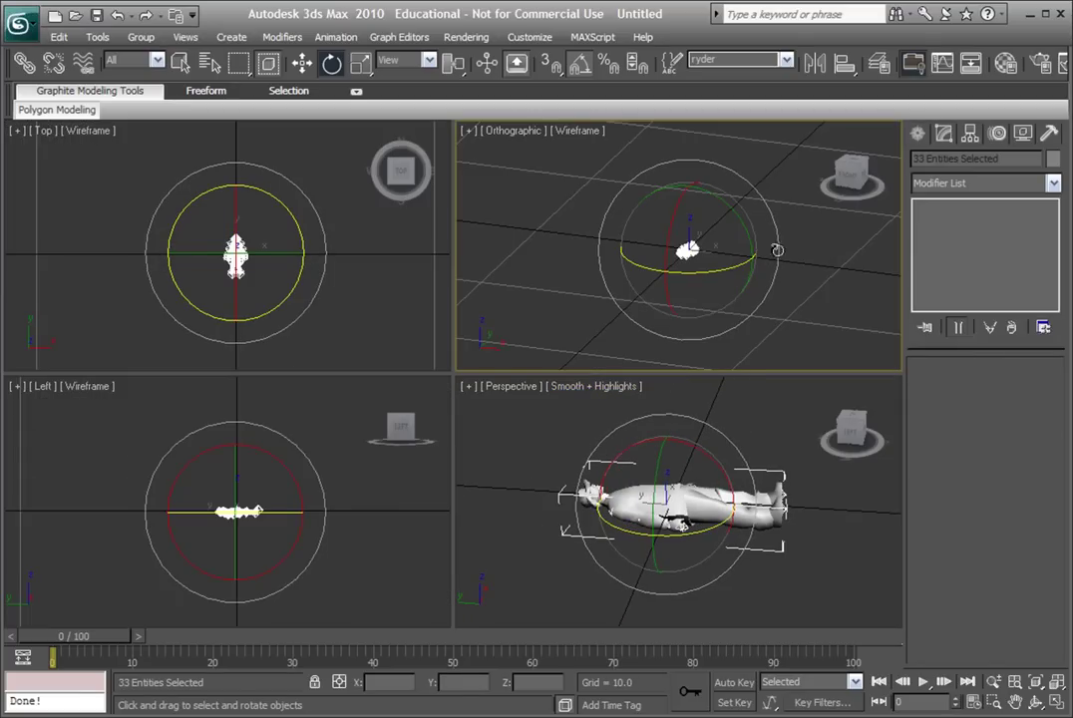
{"action": "key", "text": "f"}
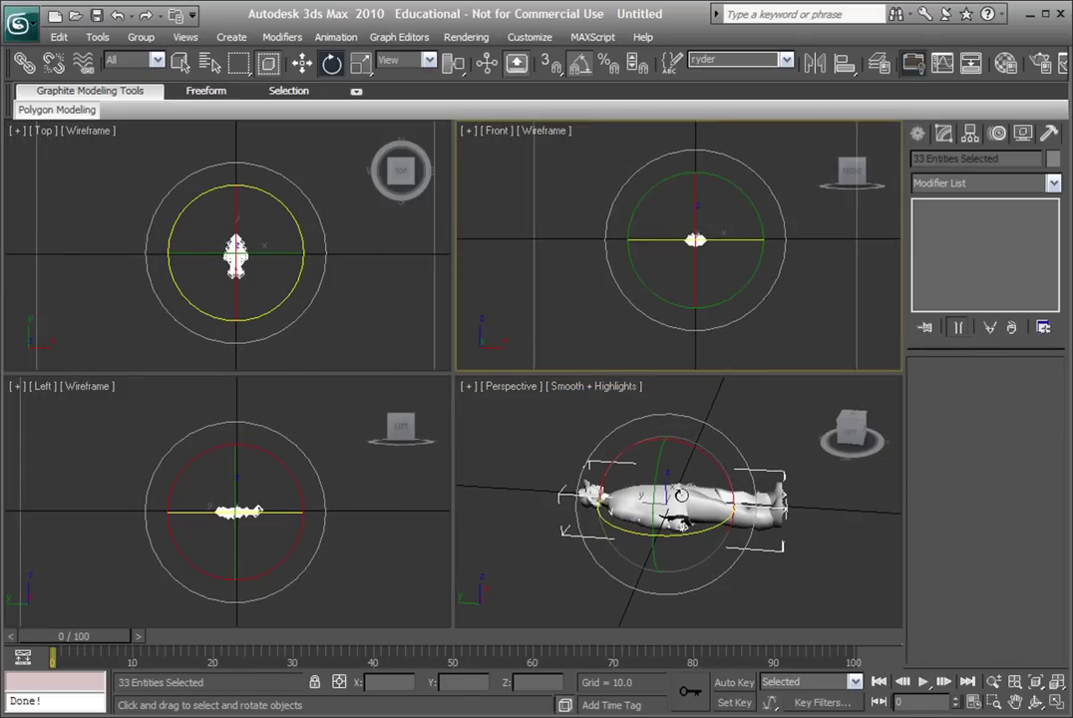
{"action": "mouse_move", "coordinate": [658, 469]}
{"action": "middle_mouse_down", "text": "alt"}
{"action": "mouse_move", "coordinate": [630, 488]}
{"action": "mouse_move", "coordinate": [757, 556]}
{"action": "middle_mouse_up", "text": "alt"}
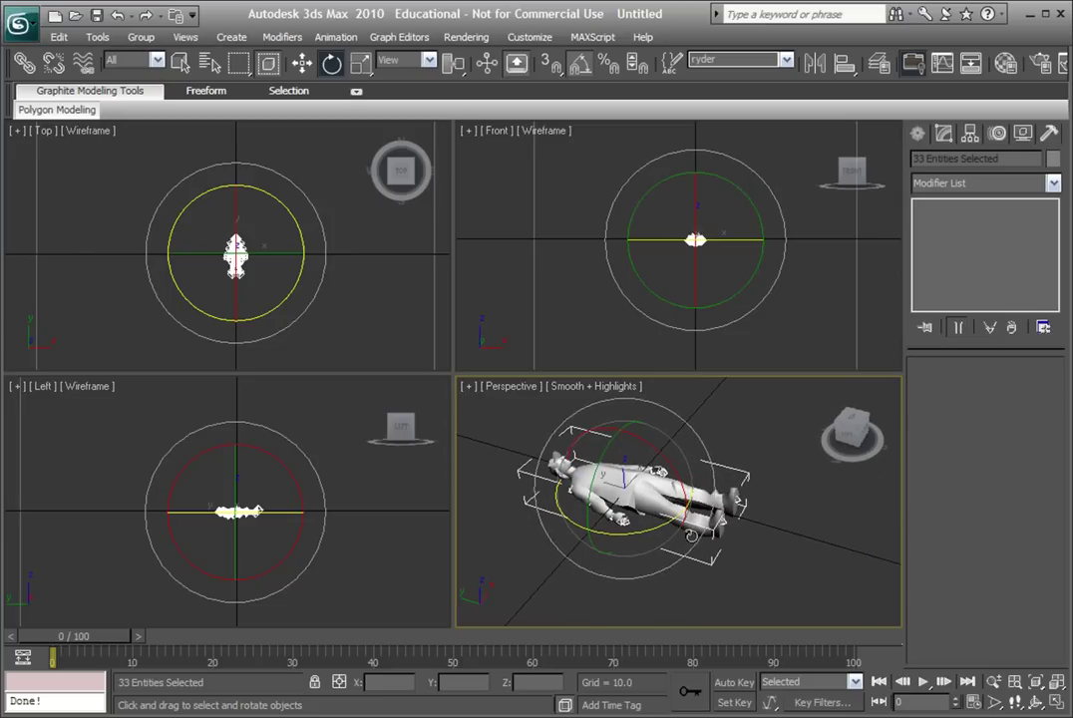
{"action": "left_click", "coordinate": [581, 64]}
{"action": "left_click_drag", "start_coordinate": [650, 451], "coordinate": [683, 540]}
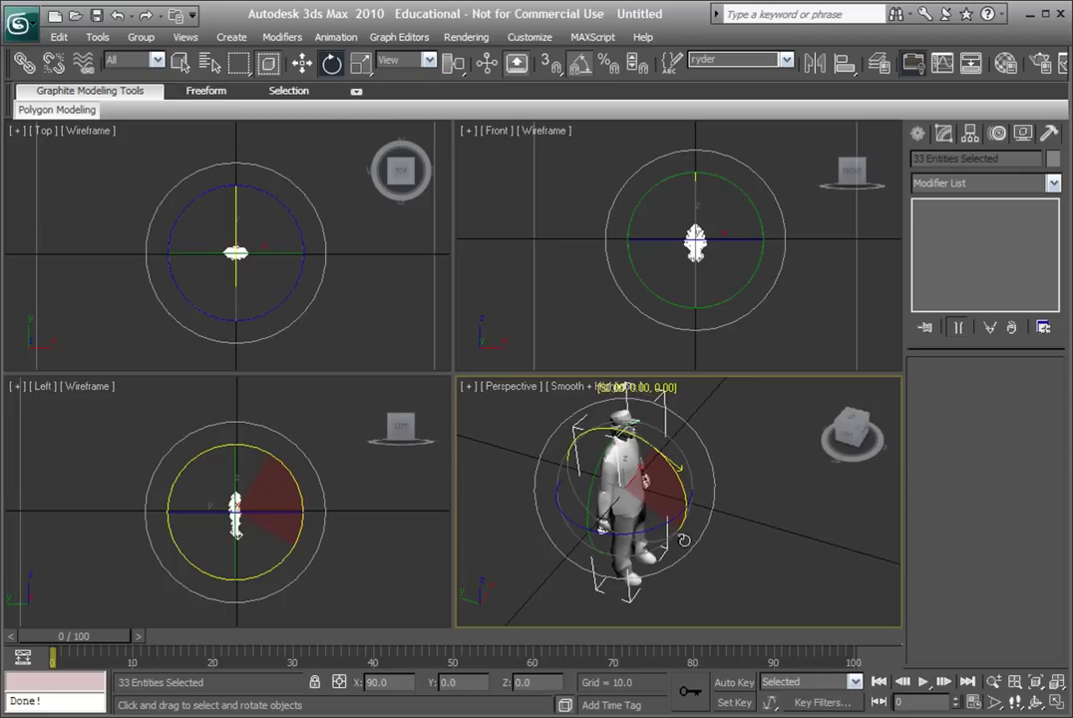
{"action": "middle_click_drag", "start_coordinate": [683, 539], "coordinate": [695, 525], "text": "alt"}
{"action": "left_click_drag", "start_coordinate": [688, 524], "coordinate": [673, 503]}
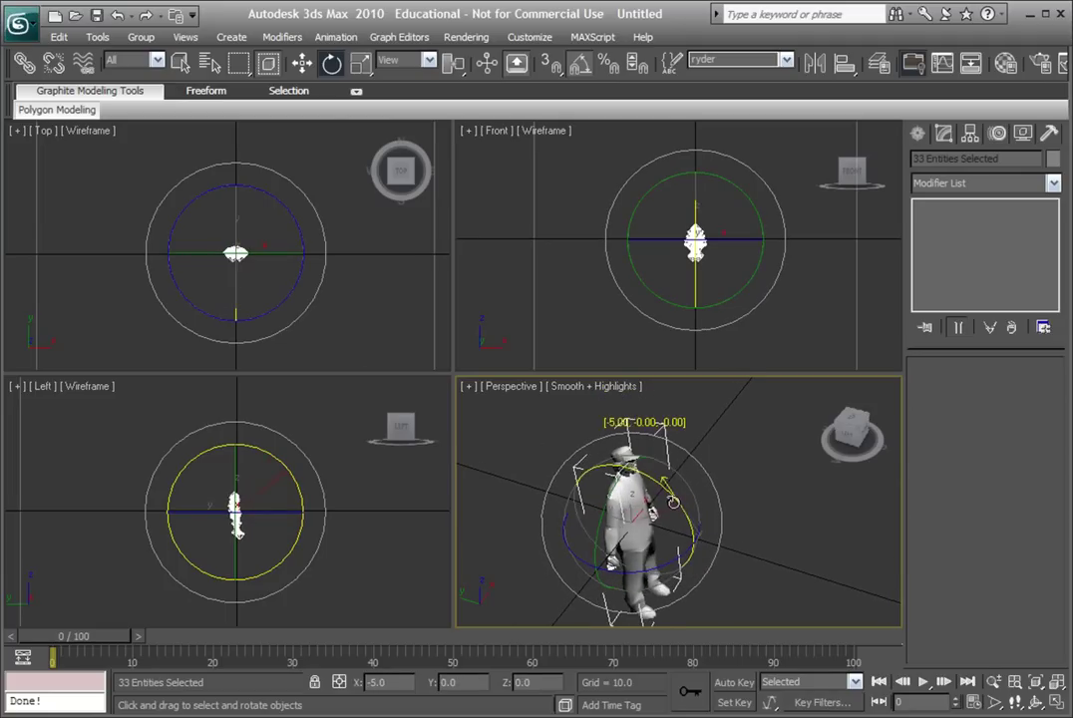
Reselect the character and its bones and hide them.
{"action": "left_click", "coordinate": [745, 564]}
{"action": "mouse_move", "coordinate": [746, 564]}
{"action": "middle_mouse_down", "text": "alt"}
{"action": "mouse_move", "coordinate": [842, 515]}
{"action": "mouse_move", "coordinate": [717, 508]}
{"action": "middle_mouse_up", "text": "alt"}
{"action": "scroll", "coordinate": [698, 499], "scroll_direction": "down", "scroll_amount": 2}
{"action": "left_click", "coordinate": [301, 64]}
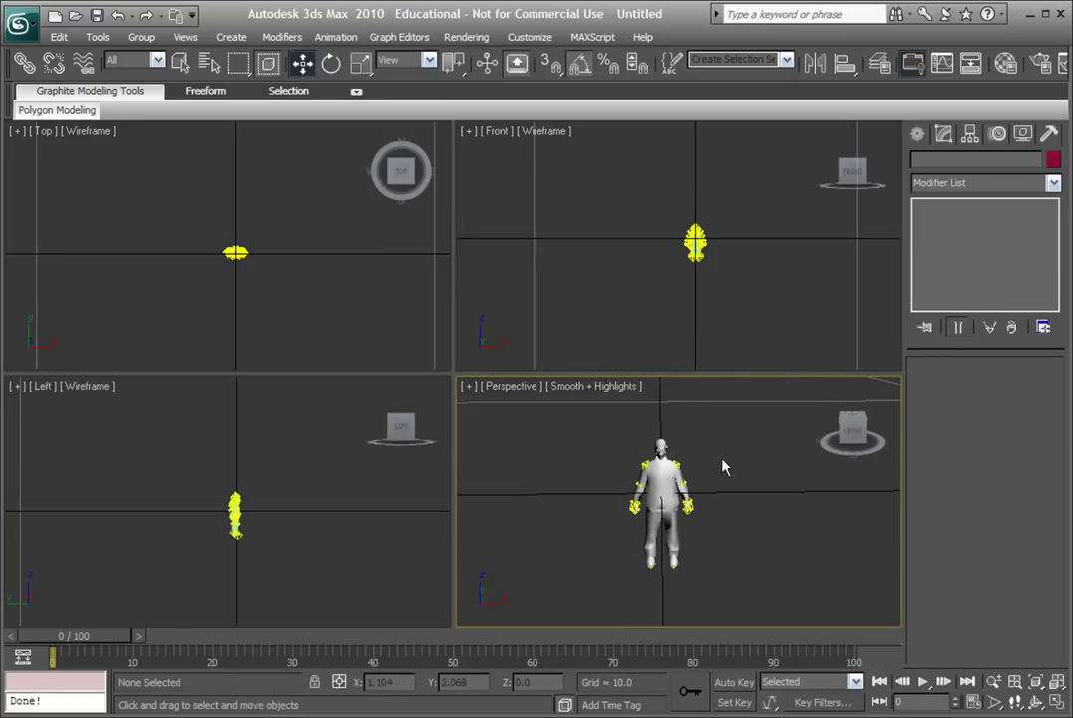
{"action": "left_click_drag", "start_coordinate": [766, 598], "coordinate": [548, 423]}
{"action": "right_click", "coordinate": [662, 490]}
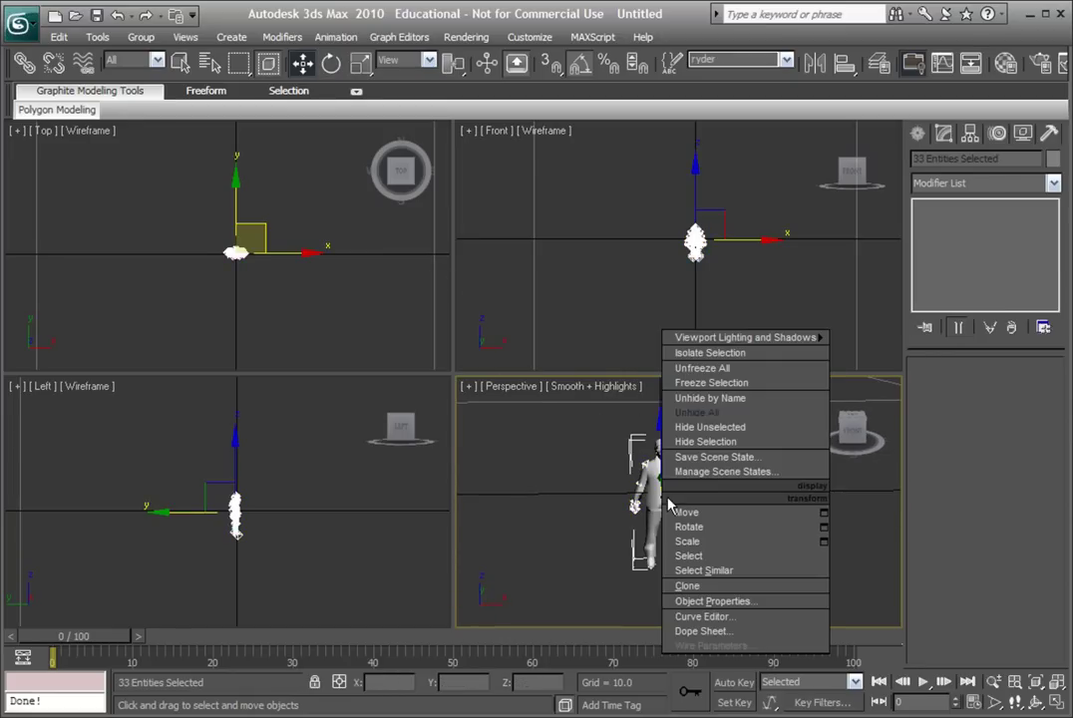
{"action": "left_click", "coordinate": [787, 441]}
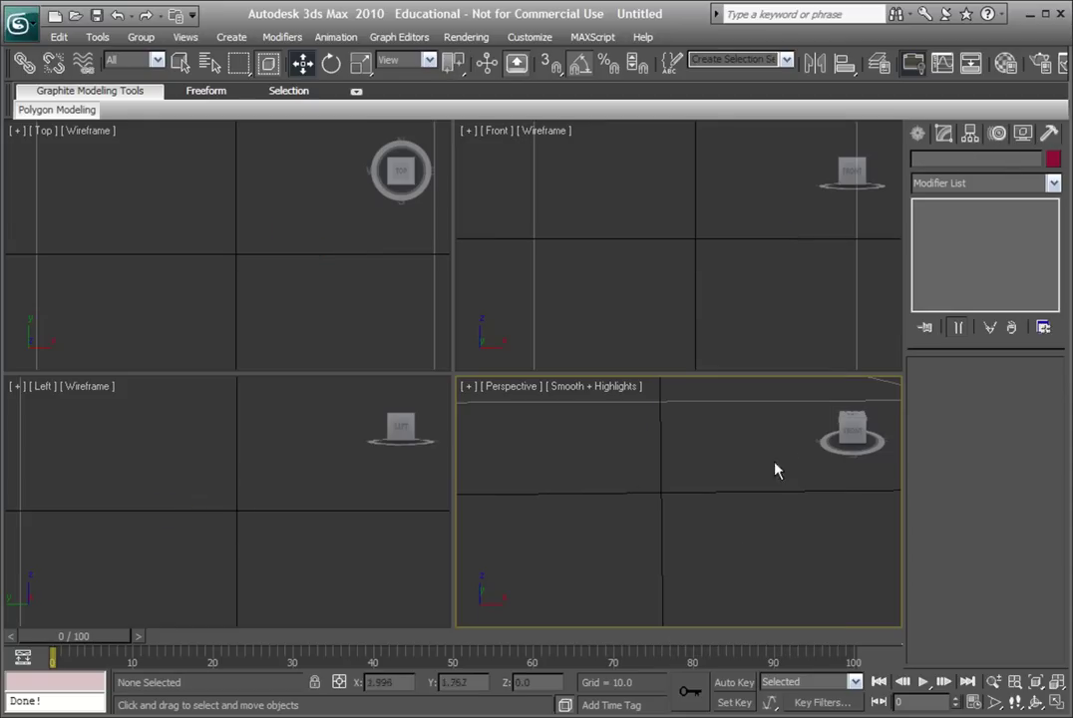
{"action": "mouse_move", "coordinate": [709, 516]}
{"action": "middle_mouse_down", "text": "alt"}
{"action": "mouse_move", "coordinate": [694, 520]}
{"action": "mouse_move", "coordinate": [809, 362]}
{"action": "middle_mouse_up", "text": "alt"}
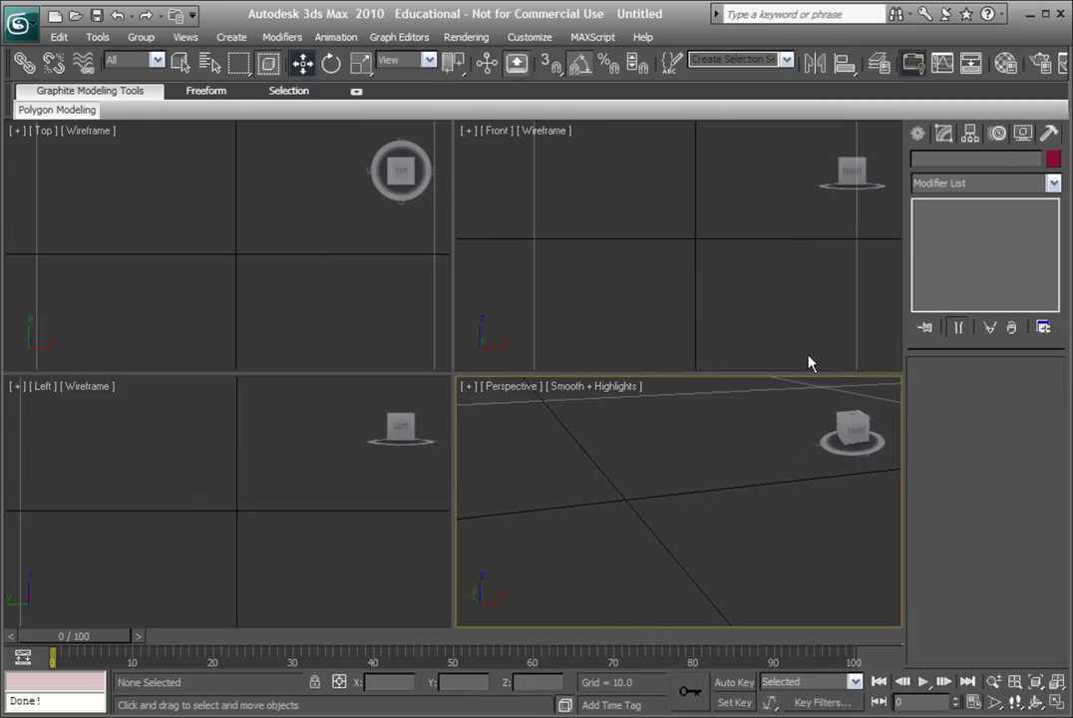
Reopen DFF IO with Import DFF expanded and auto-skin enabled.
{"action": "left_click", "coordinate": [1049, 133]}
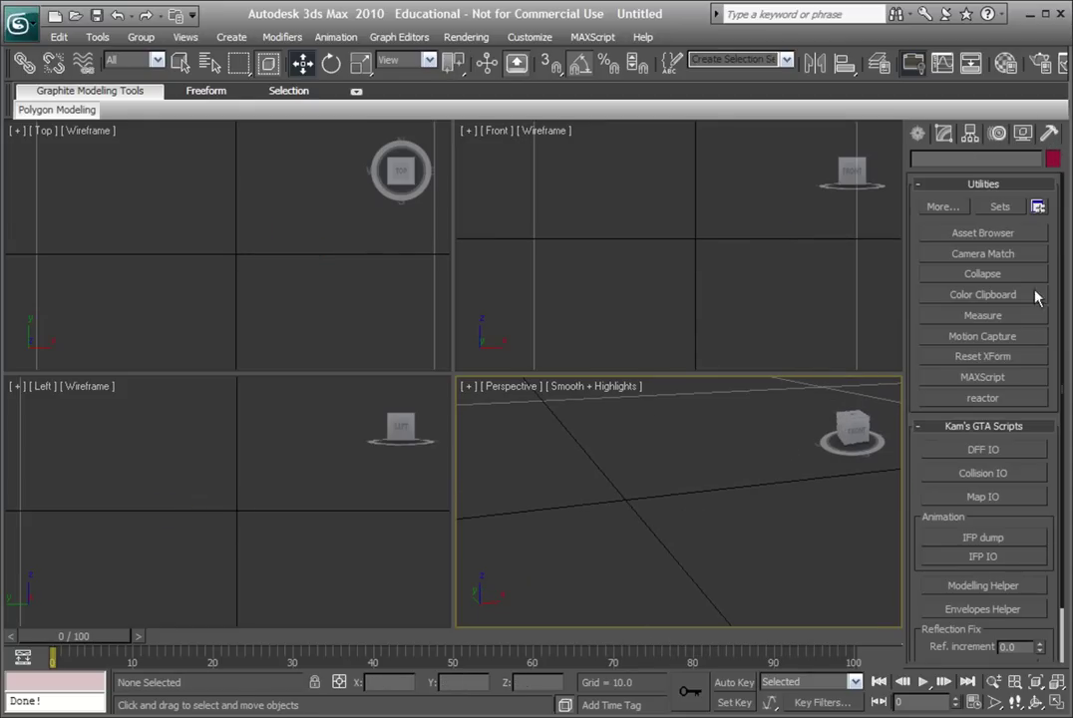
{"action": "left_click", "coordinate": [1027, 455]}
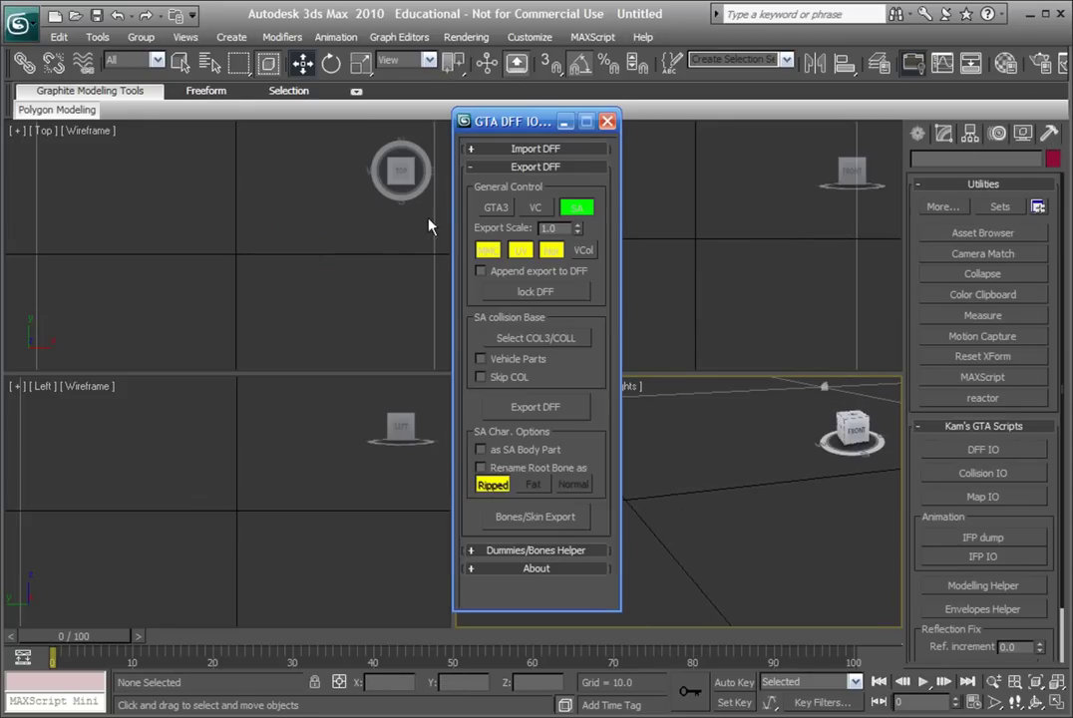
{"action": "left_click", "coordinate": [515, 166]}
{"action": "left_click", "coordinate": [528, 148]}
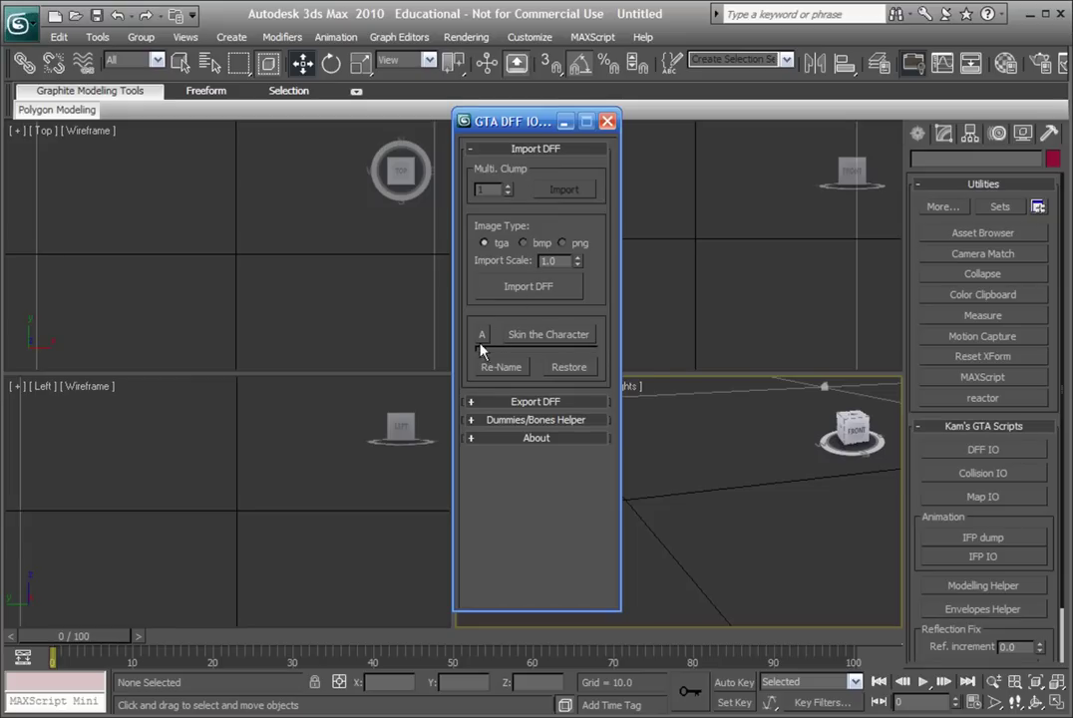
{"action": "left_click", "coordinate": [481, 336]}
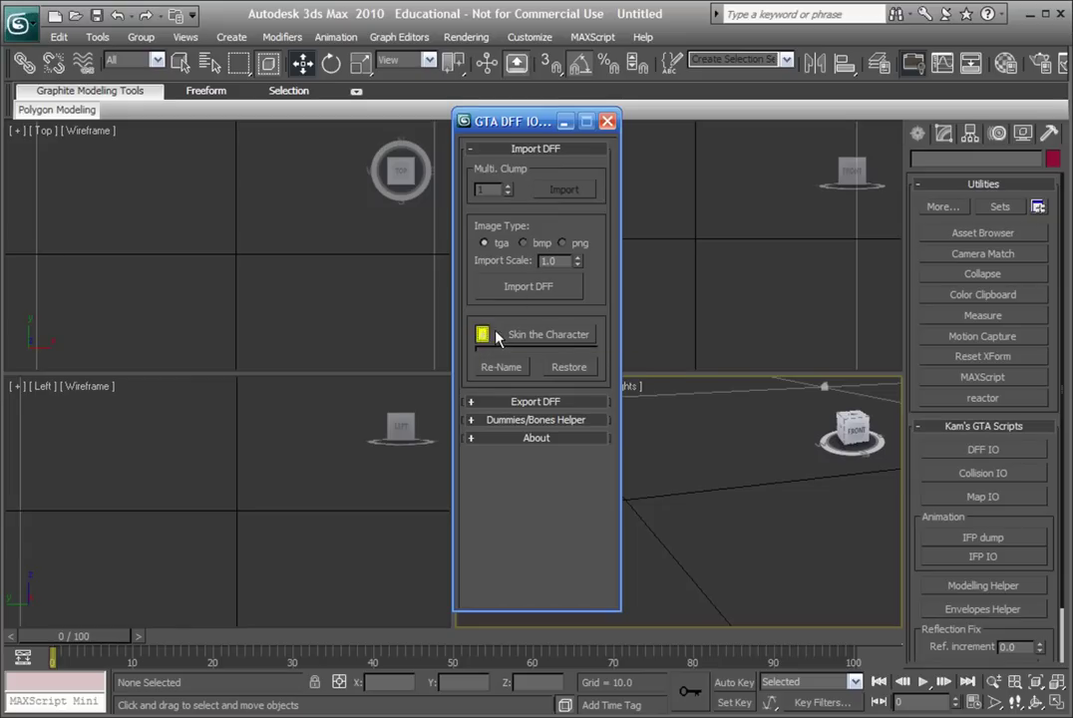
Load boxingcap.dff, dismiss the three-clumps message, and move the importer aside.
{"action": "left_click", "coordinate": [528, 289]}
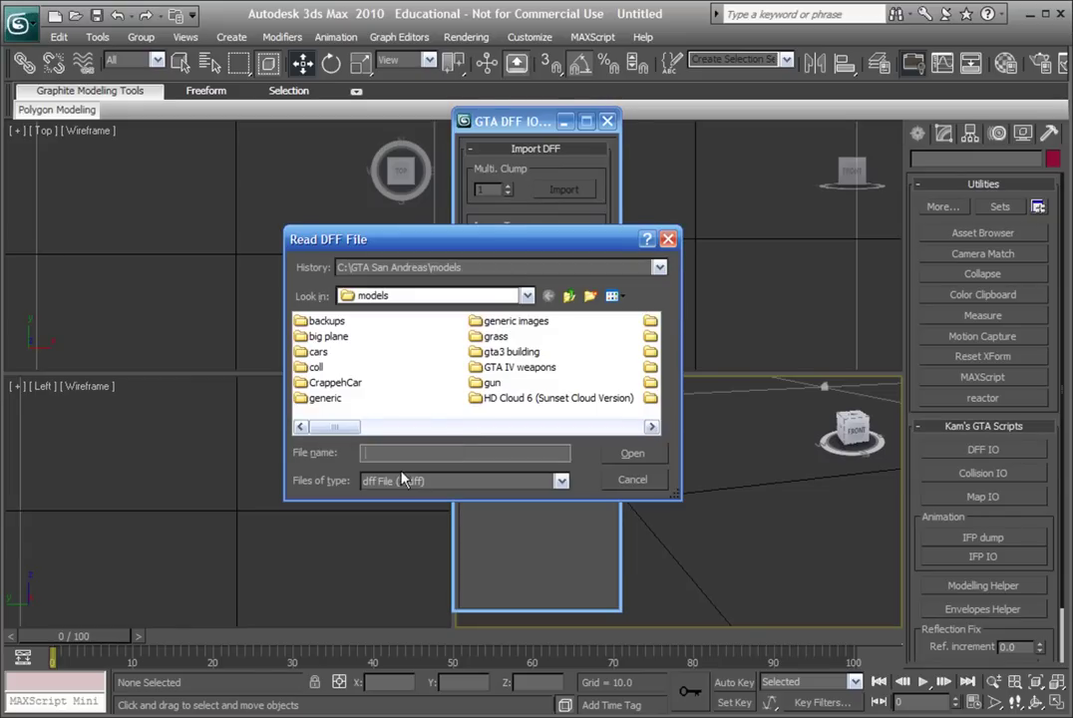
{"action": "mouse_move", "coordinate": [349, 431]}
{"action": "left_mouse_down"}
{"action": "mouse_move", "coordinate": [471, 434]}
{"action": "mouse_move", "coordinate": [436, 373]}
{"action": "left_mouse_up"}
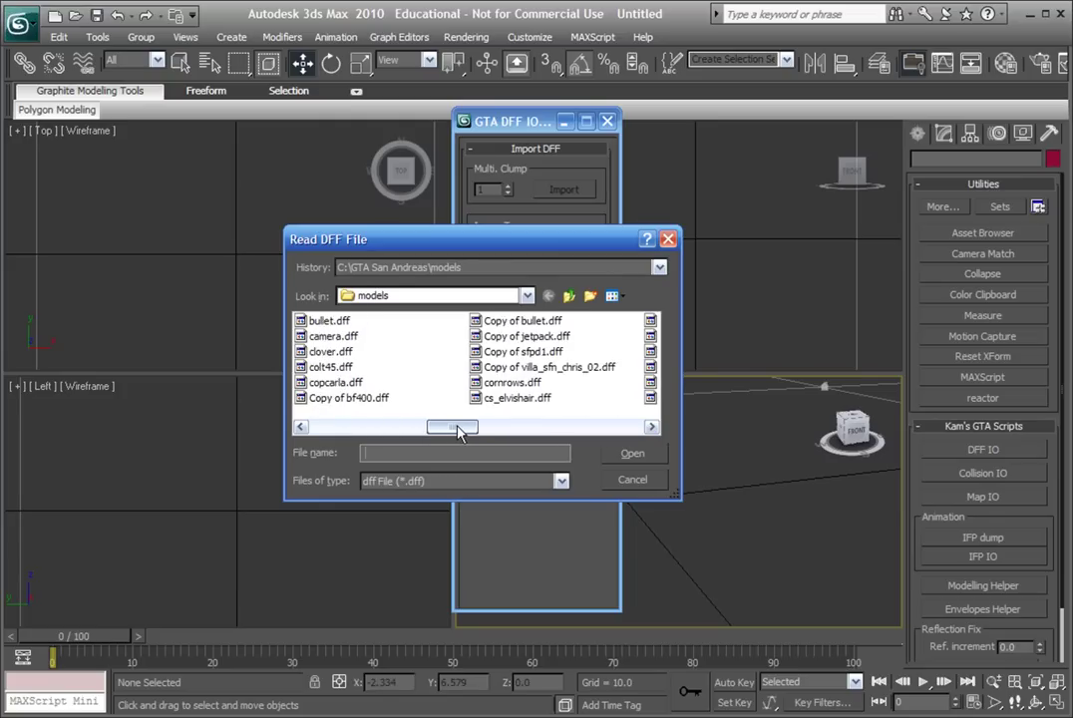
{"action": "key", "text": "b"}
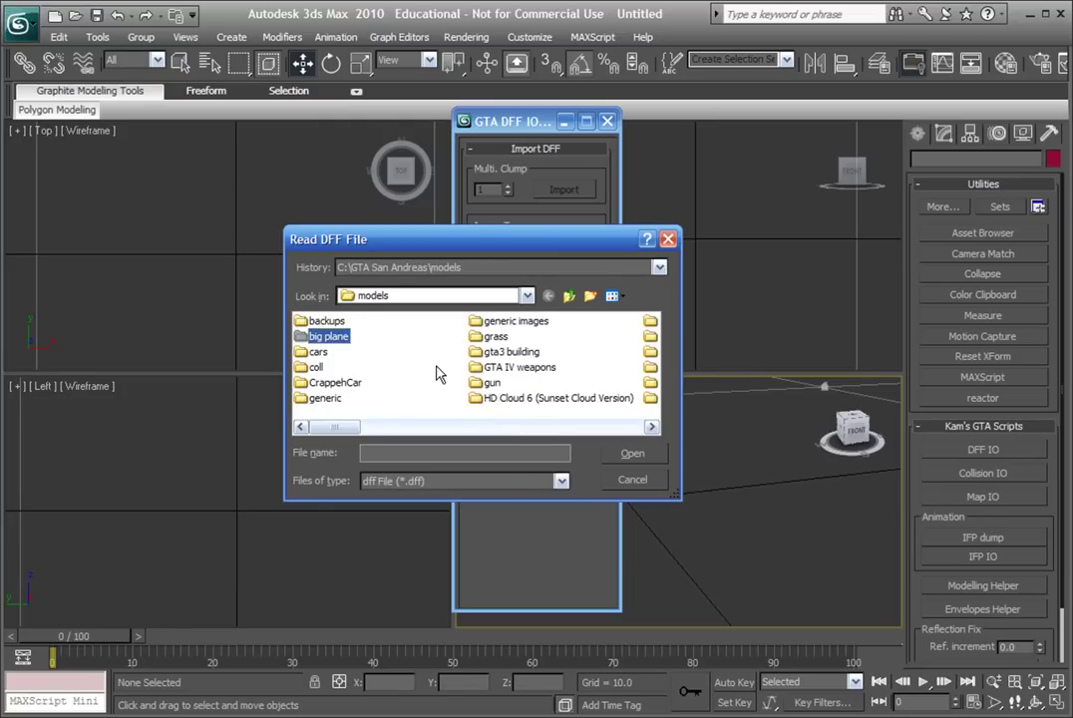
{"action": "key", "text": "b"}
{"action": "key", "text": "b"}
{"action": "key", "text": "b"}
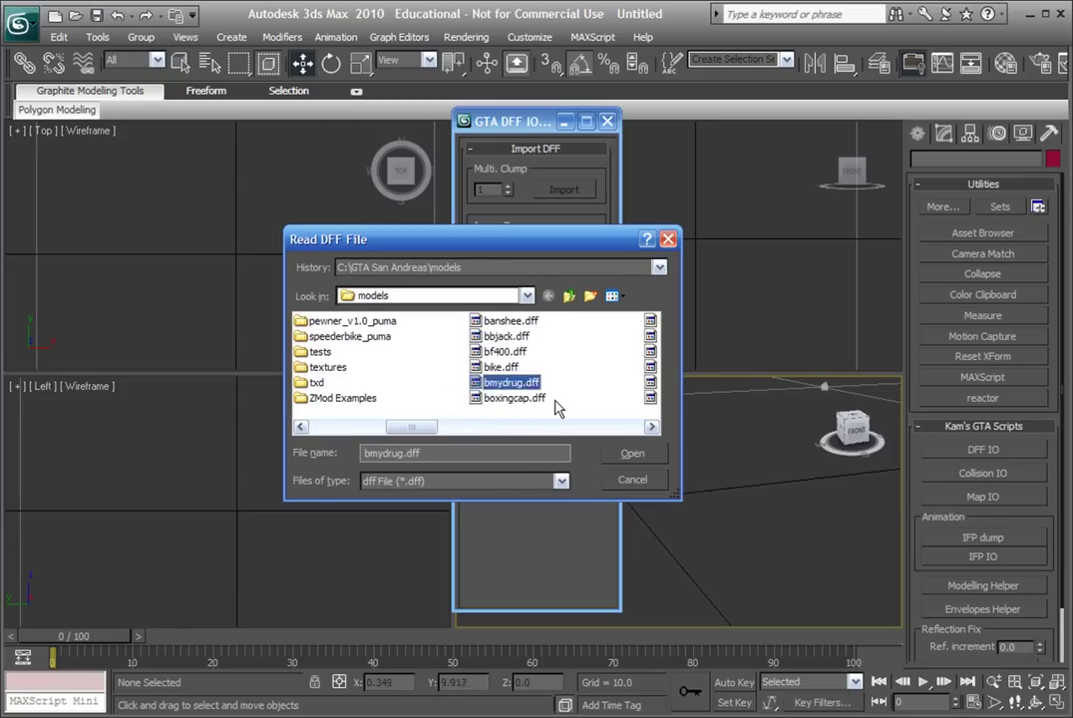
{"action": "left_click", "coordinate": [518, 398]}
{"action": "left_click", "coordinate": [643, 457]}
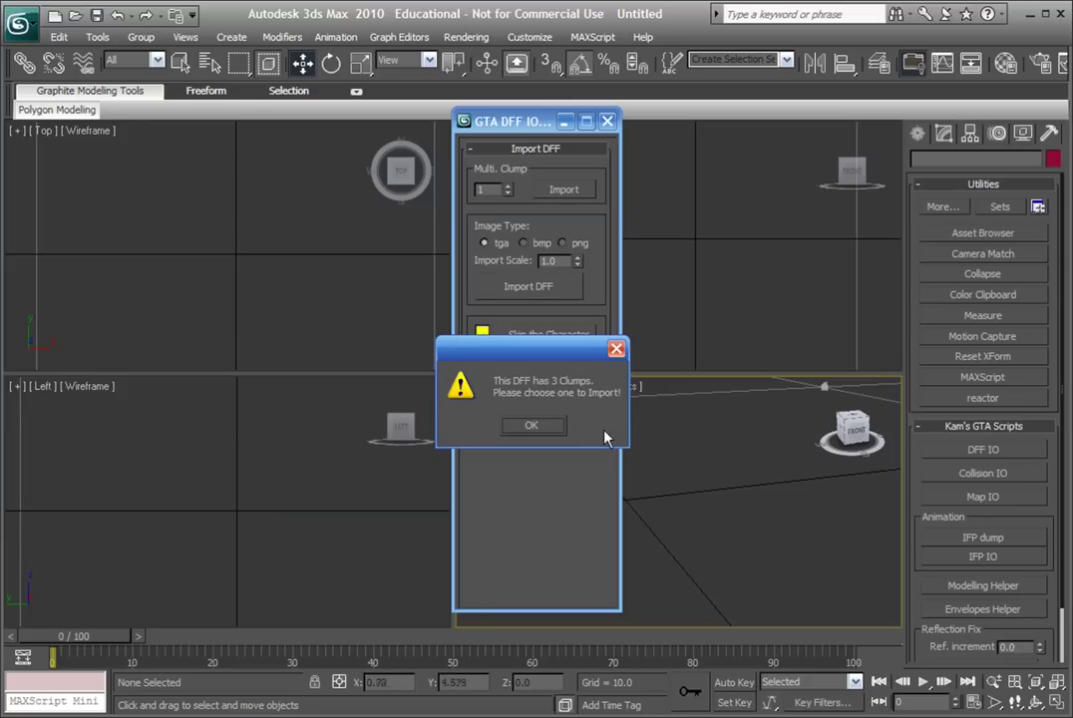
{"action": "left_click", "coordinate": [531, 427]}
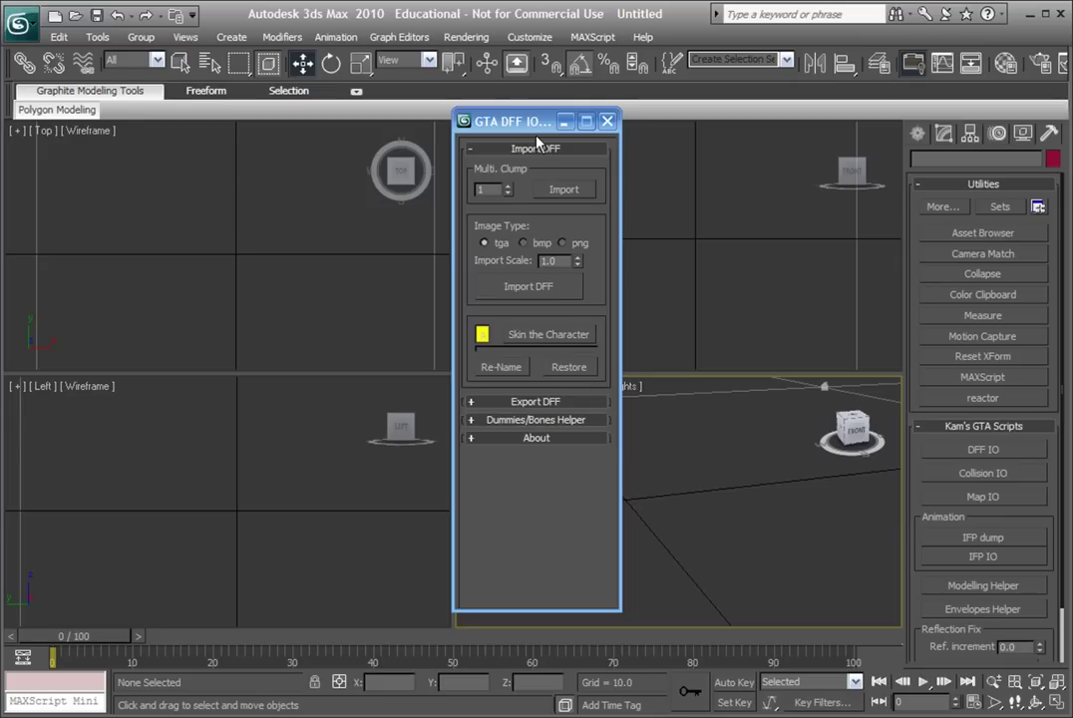
{"action": "mouse_move", "coordinate": [512, 127]}
{"action": "left_mouse_down"}
{"action": "mouse_move", "coordinate": [395, 132]}
{"action": "mouse_move", "coordinate": [387, 147]}
{"action": "left_mouse_up"}
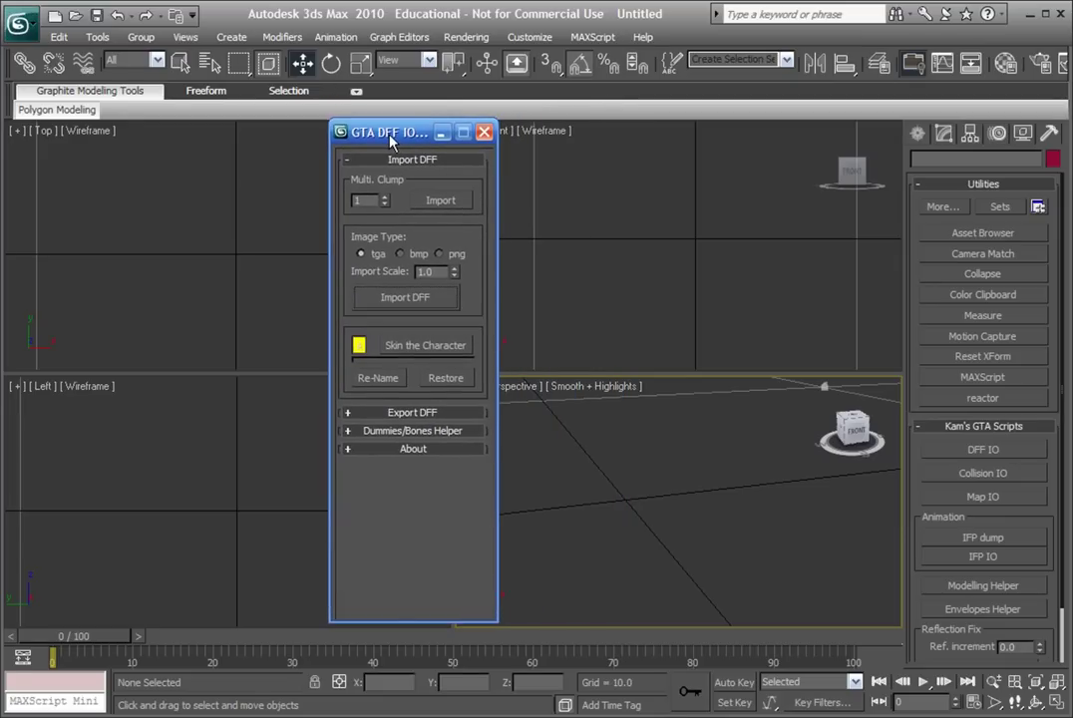
Import clump 1, close the importer, and hide the imported character mesh.
{"action": "left_click", "coordinate": [427, 215]}
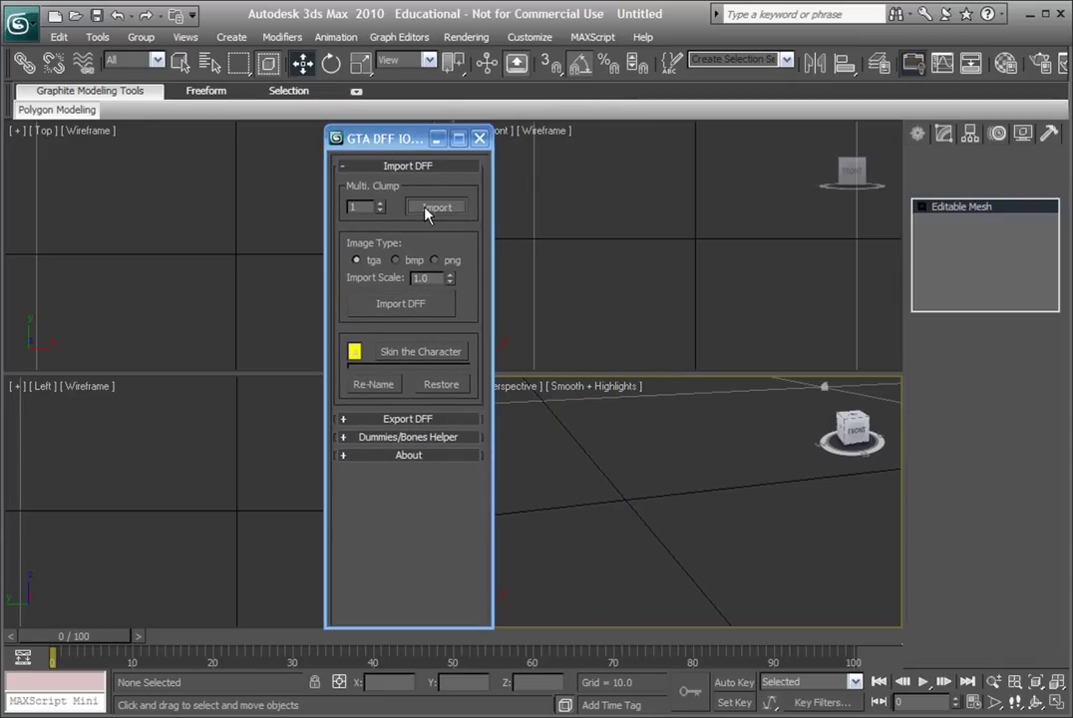
{"action": "left_click", "coordinate": [479, 139]}
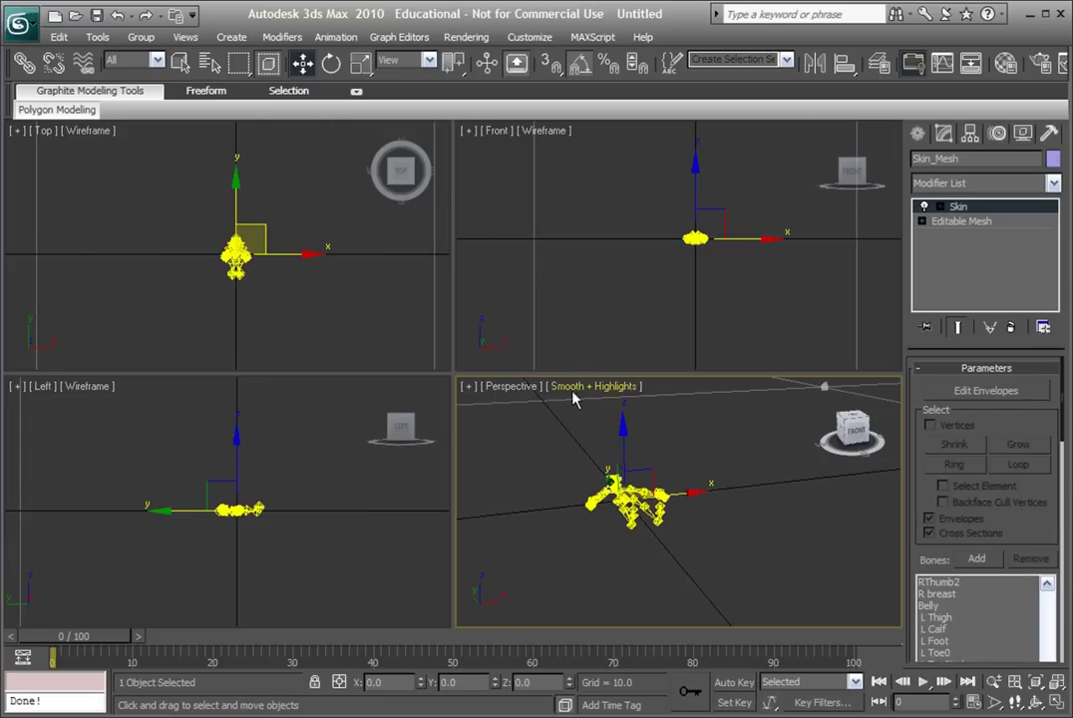
{"action": "left_click", "coordinate": [537, 537]}
{"action": "scroll", "coordinate": [558, 519], "scroll_direction": "up", "scroll_amount": 2}
{"action": "mouse_move", "coordinate": [558, 513]}
{"action": "middle_mouse_down"}
{"action": "mouse_move", "coordinate": [730, 567]}
{"action": "mouse_move", "coordinate": [655, 609]}
{"action": "middle_mouse_up"}
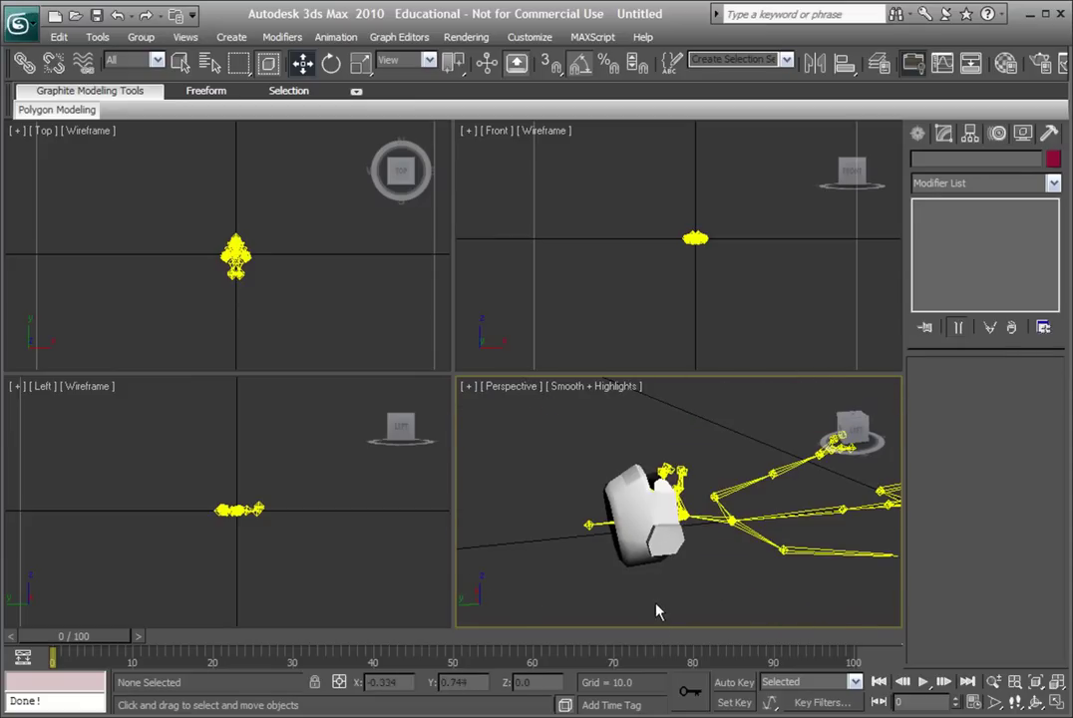
{"action": "left_click", "coordinate": [643, 538]}
{"action": "right_click", "coordinate": [647, 552]}
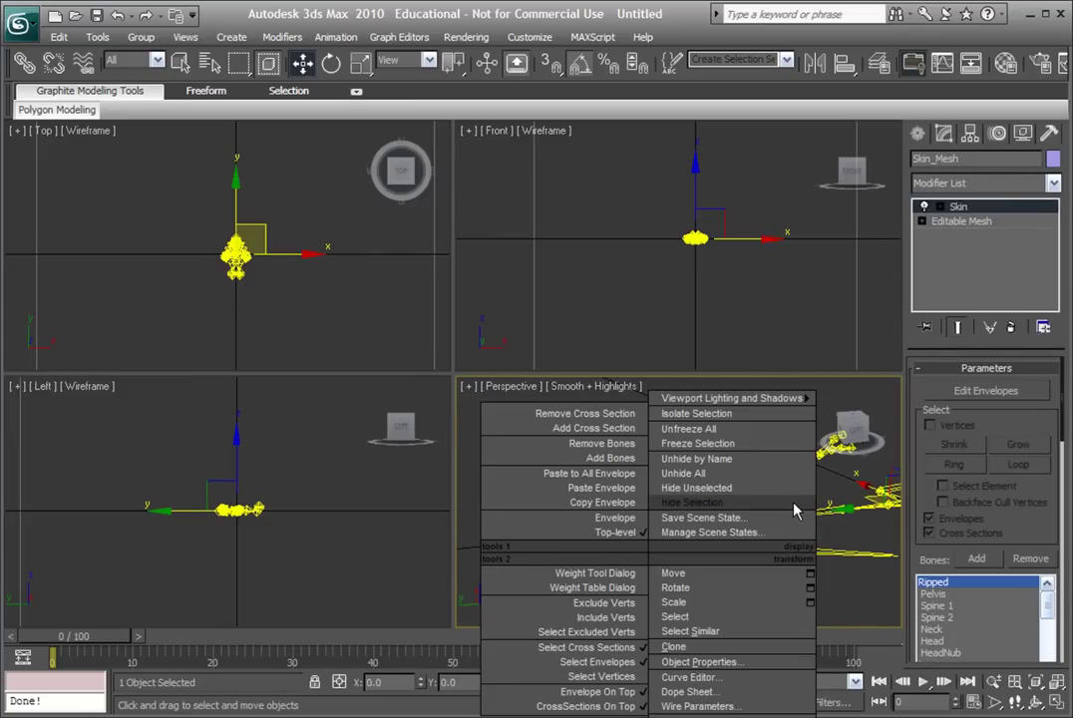
{"action": "left_click", "coordinate": [794, 503]}
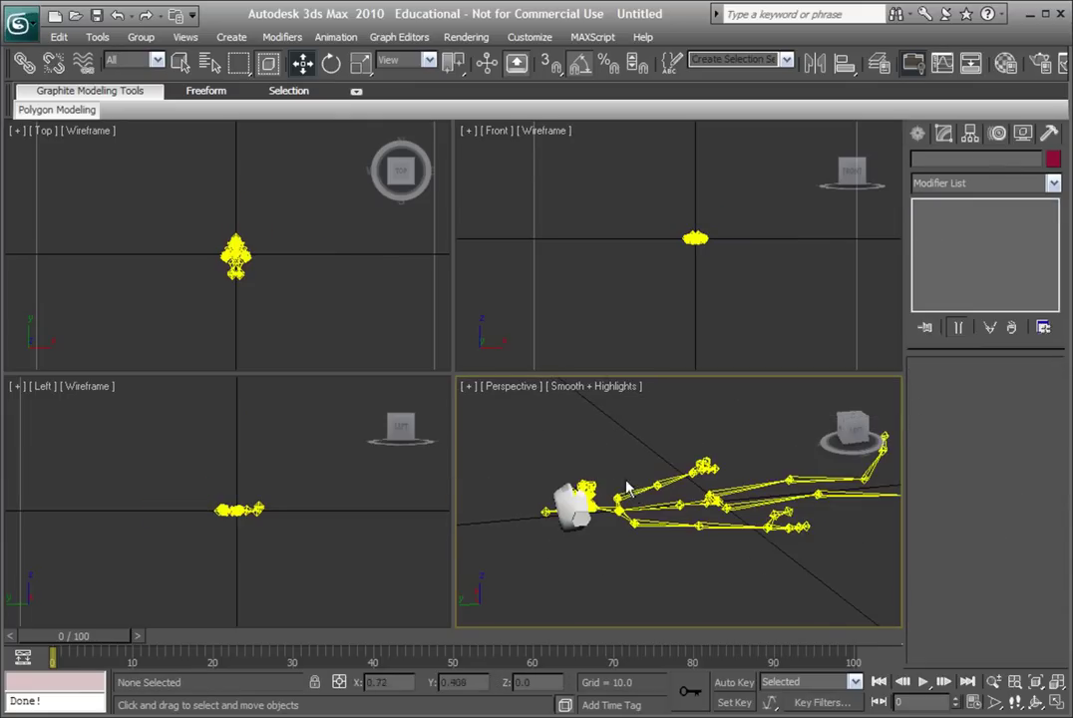
Box-select the remaining skeleton.
{"action": "scroll", "coordinate": [631, 492], "scroll_direction": "down", "scroll_amount": 3}
{"action": "left_click_drag", "start_coordinate": [843, 551], "coordinate": [524, 428]}
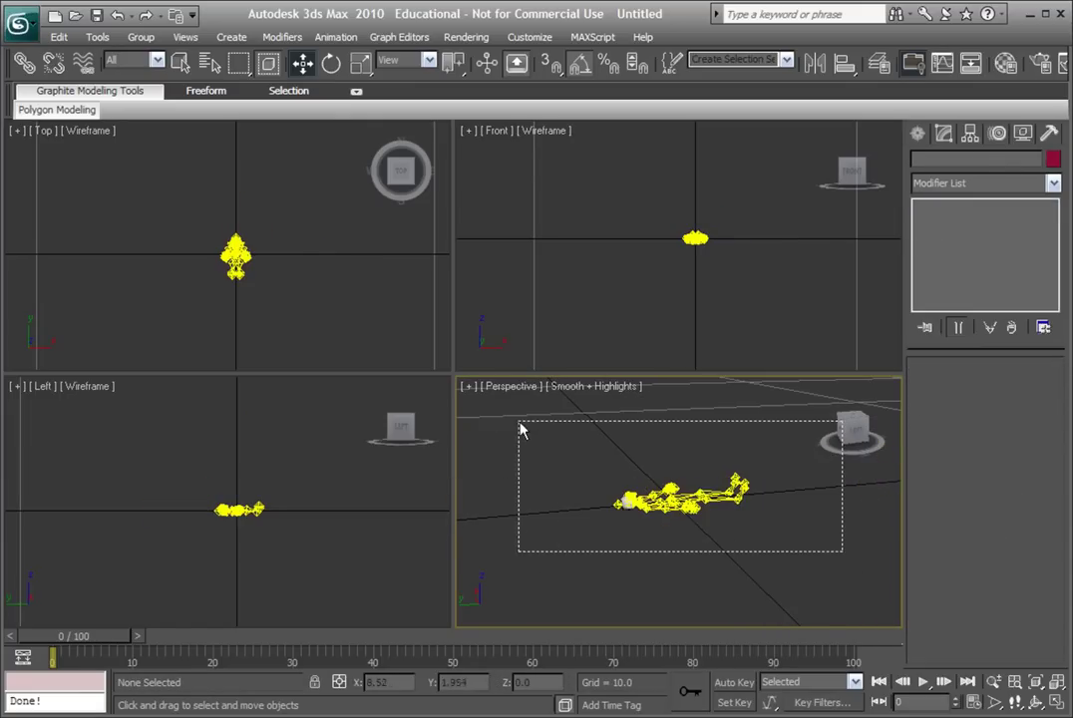
{"action": "scroll", "coordinate": [681, 538], "scroll_direction": "up", "scroll_amount": 5}
{"action": "mouse_move", "coordinate": [682, 598]}
{"action": "middle_mouse_down", "text": "alt"}
{"action": "mouse_move", "coordinate": [818, 532]}
{"action": "mouse_move", "coordinate": [685, 546]}
{"action": "mouse_move", "coordinate": [741, 521]}
{"action": "mouse_move", "coordinate": [694, 531]}
{"action": "mouse_move", "coordinate": [651, 488]}
{"action": "mouse_move", "coordinate": [781, 565]}
{"action": "mouse_move", "coordinate": [615, 470]}
{"action": "middle_mouse_up", "text": "alt"}
Delete the skeleton helpers and move the cap mesh along Y.
{"action": "key", "text": "Delete"}
{"action": "left_click", "coordinate": [615, 470]}
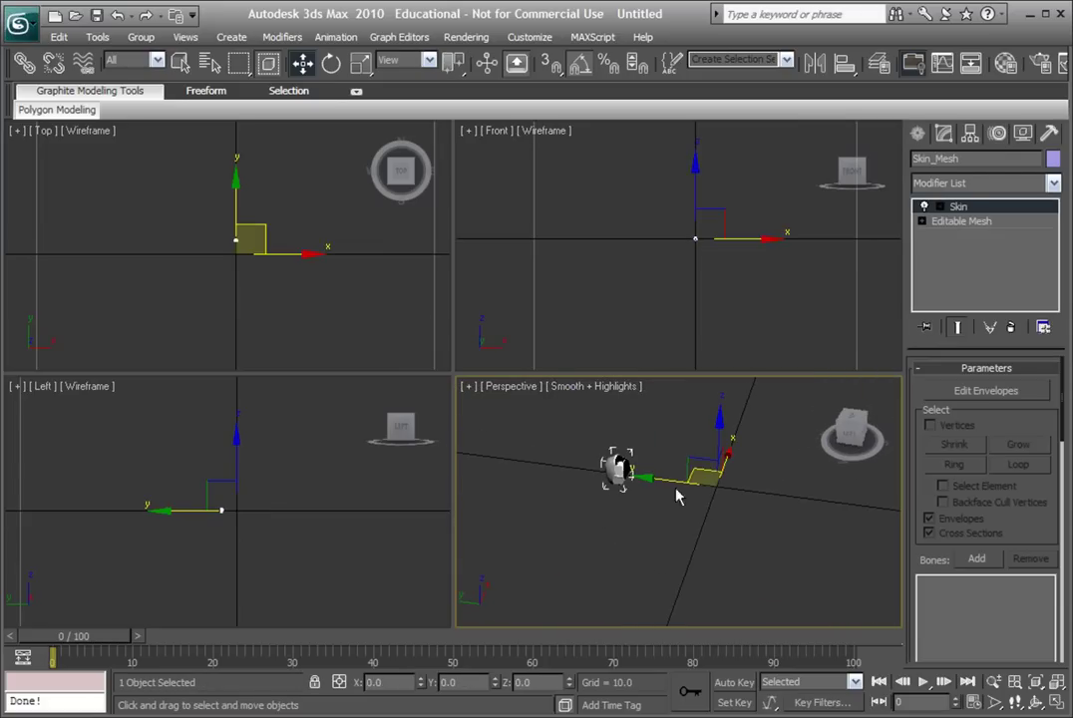
{"action": "left_click_drag", "start_coordinate": [688, 488], "coordinate": [613, 511]}
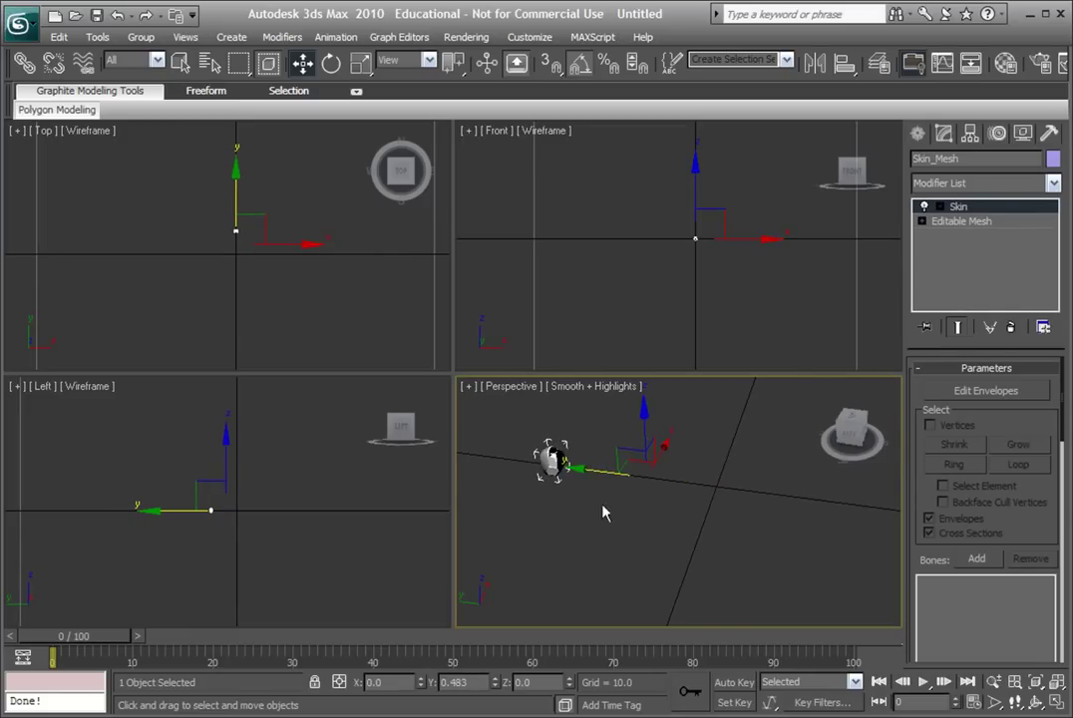
{"action": "middle_click_drag", "start_coordinate": [613, 510], "coordinate": [734, 406], "text": "alt"}
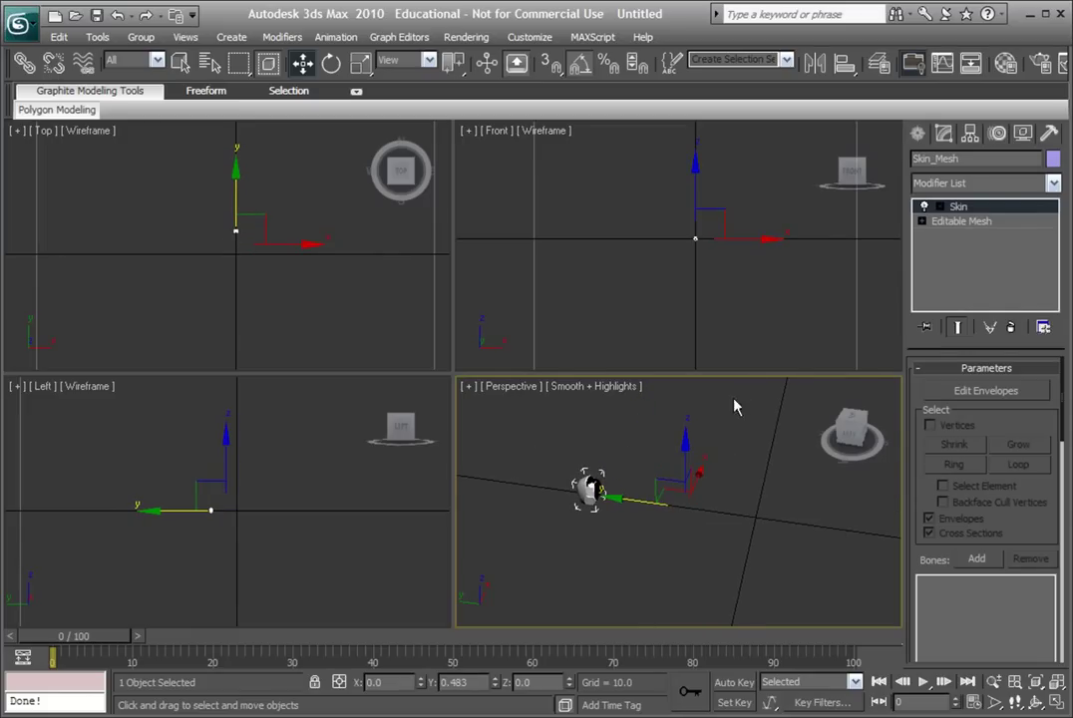
Centre the cap's pivot on the object using Affect Pivot Only.
{"action": "left_click", "coordinate": [972, 137]}
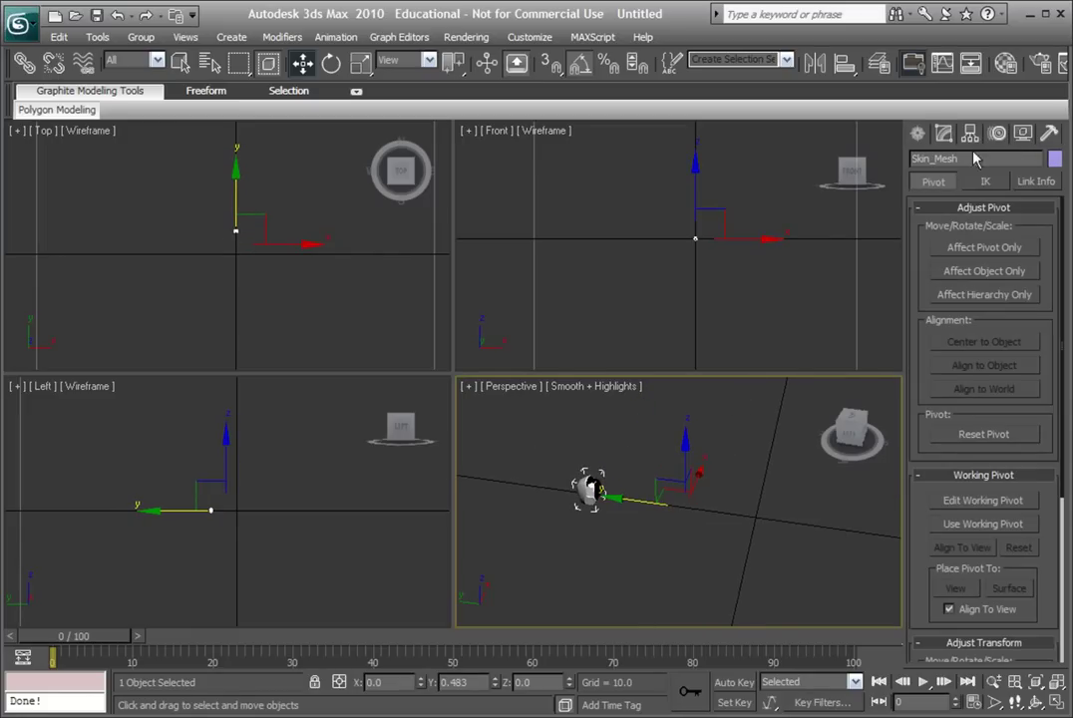
{"action": "left_click", "coordinate": [948, 248]}
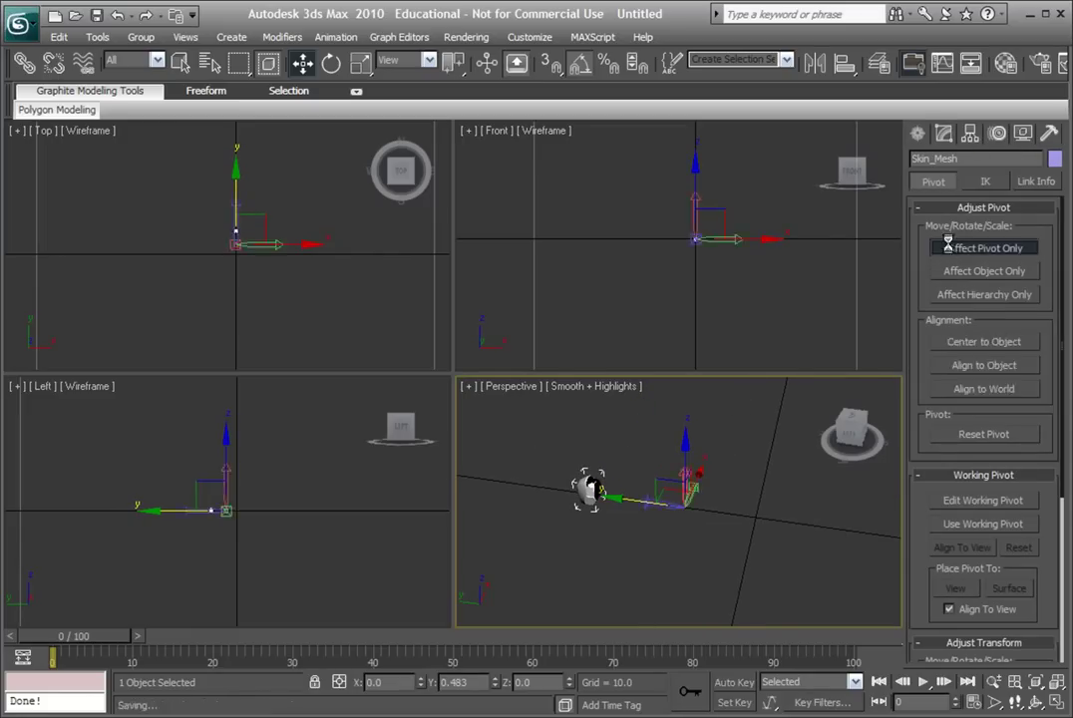
{"action": "left_click", "coordinate": [975, 343]}
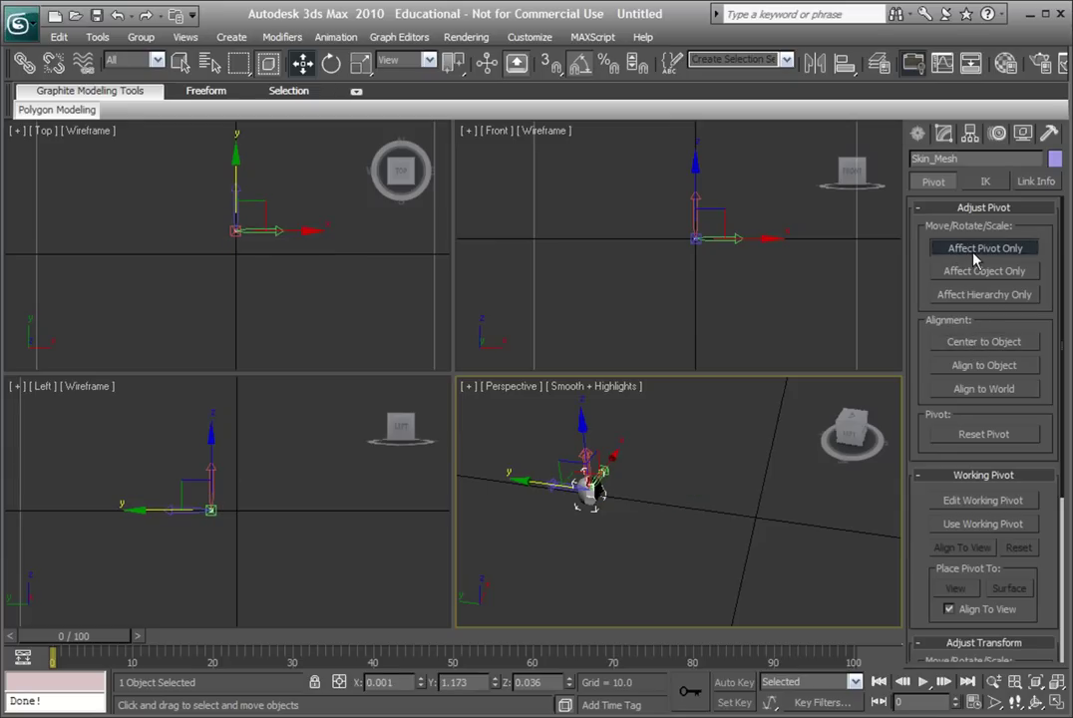
{"action": "left_click", "coordinate": [975, 249]}
{"action": "left_click", "coordinate": [917, 133]}
{"action": "mouse_move", "coordinate": [711, 514]}
{"action": "middle_mouse_down", "text": "alt"}
{"action": "mouse_move", "coordinate": [794, 466]}
{"action": "mouse_move", "coordinate": [746, 483]}
{"action": "middle_mouse_up", "text": "alt"}
Unhide all objects so the character reappears.
{"action": "left_click", "coordinate": [745, 476]}
{"action": "right_click", "coordinate": [743, 473]}
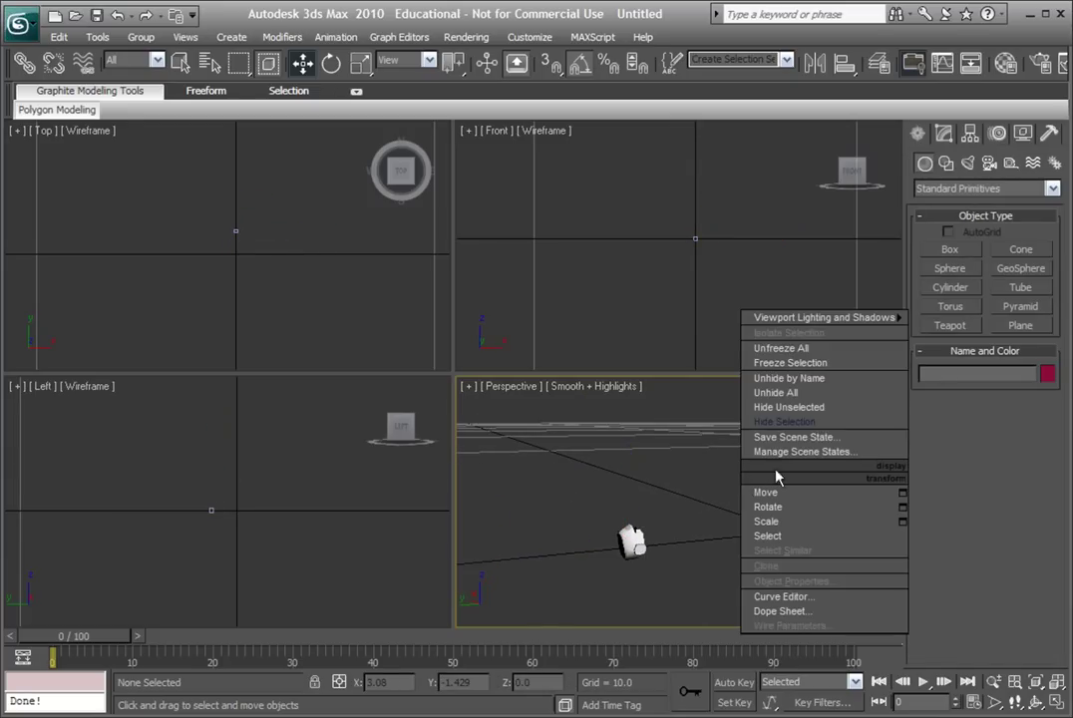
{"action": "left_click", "coordinate": [879, 396]}
{"action": "mouse_move", "coordinate": [675, 495]}
{"action": "middle_mouse_down", "text": "alt"}
{"action": "mouse_move", "coordinate": [687, 472]}
{"action": "mouse_move", "coordinate": [685, 528]}
{"action": "mouse_move", "coordinate": [547, 556]}
{"action": "mouse_move", "coordinate": [638, 569]}
{"action": "mouse_move", "coordinate": [560, 565]}
{"action": "mouse_move", "coordinate": [686, 560]}
{"action": "mouse_move", "coordinate": [787, 492]}
{"action": "mouse_move", "coordinate": [678, 515]}
{"action": "mouse_move", "coordinate": [685, 501]}
{"action": "middle_mouse_up", "text": "alt"}
{"action": "scroll", "coordinate": [554, 554], "scroll_direction": "up", "scroll_amount": 3}
Move the cap along Y and rotate it about X to roughly 95°.
{"action": "left_click", "coordinate": [573, 518]}
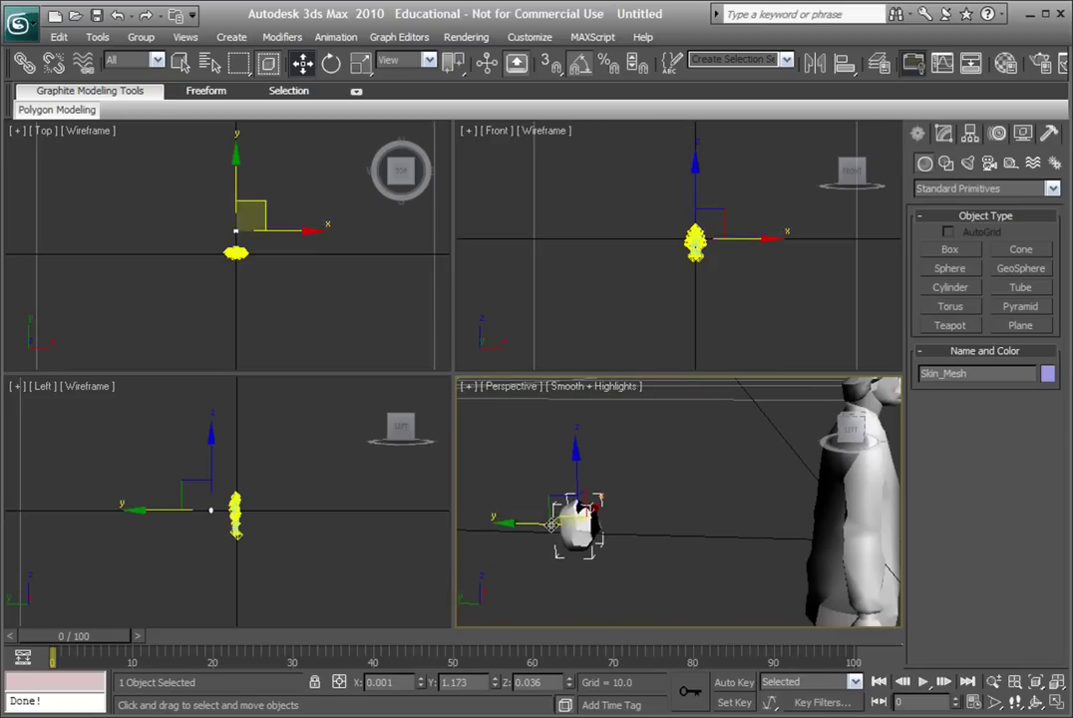
{"action": "left_click_drag", "start_coordinate": [538, 525], "coordinate": [596, 525]}
{"action": "mouse_move", "coordinate": [596, 525]}
{"action": "middle_mouse_down", "text": "alt"}
{"action": "mouse_move", "coordinate": [662, 531]}
{"action": "mouse_move", "coordinate": [643, 504]}
{"action": "middle_mouse_up", "text": "alt"}
{"action": "left_click", "coordinate": [331, 63]}
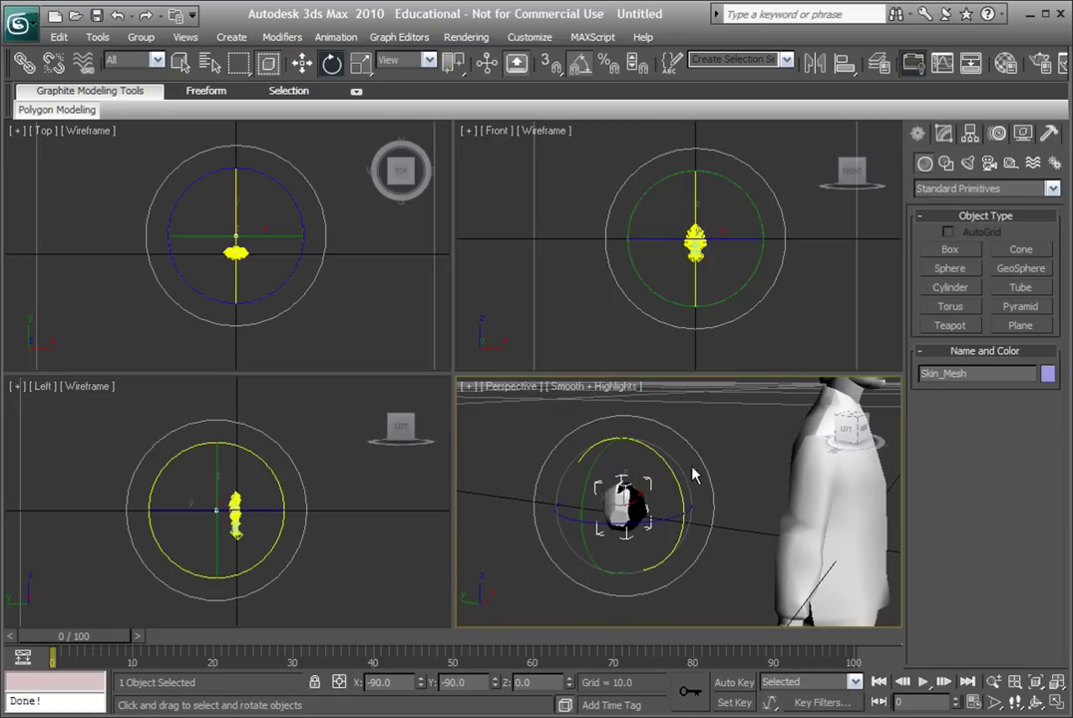
{"action": "left_click_drag", "start_coordinate": [664, 461], "coordinate": [677, 555]}
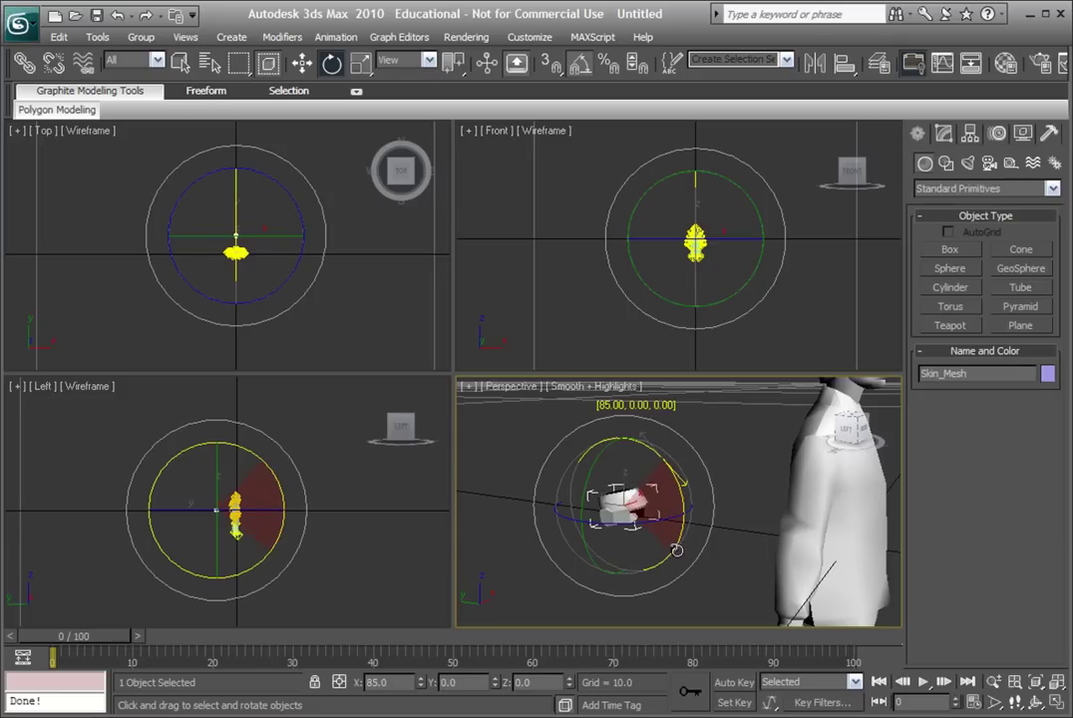
{"action": "mouse_move", "coordinate": [677, 555]}
{"action": "left_mouse_down"}
{"action": "mouse_move", "coordinate": [673, 545]}
{"action": "mouse_move", "coordinate": [674, 555]}
{"action": "left_mouse_up"}
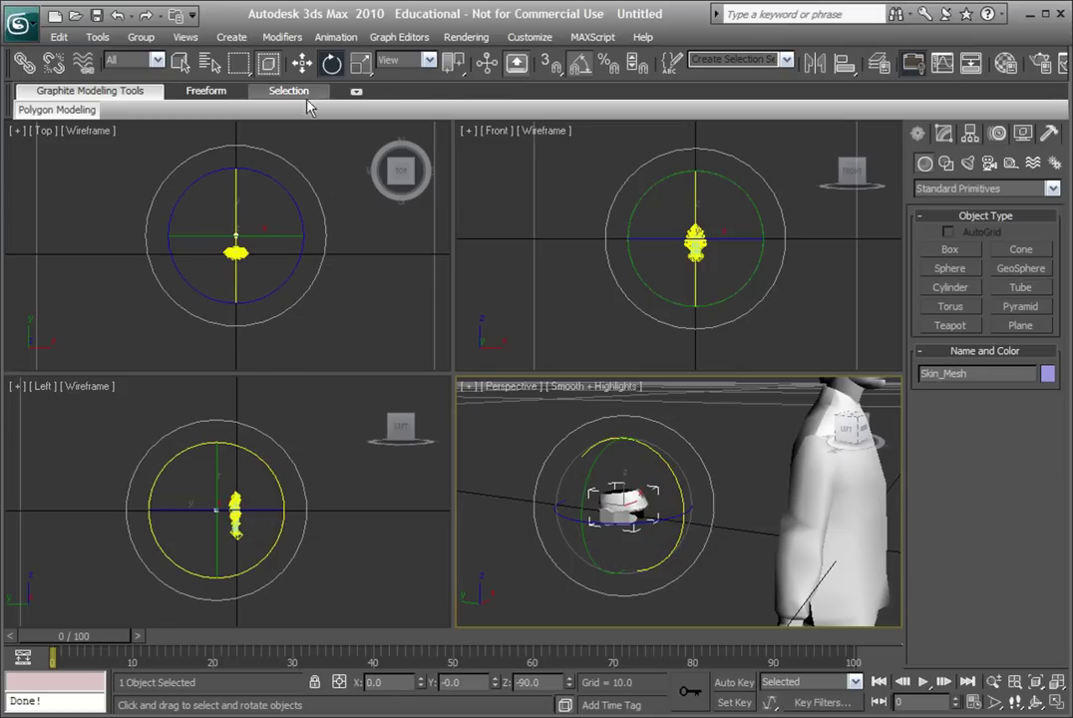
Slide the cap toward the character's head and raise it along Z.
{"action": "left_click", "coordinate": [301, 63]}
{"action": "middle_click_drag", "start_coordinate": [730, 570], "coordinate": [545, 507], "text": "alt"}
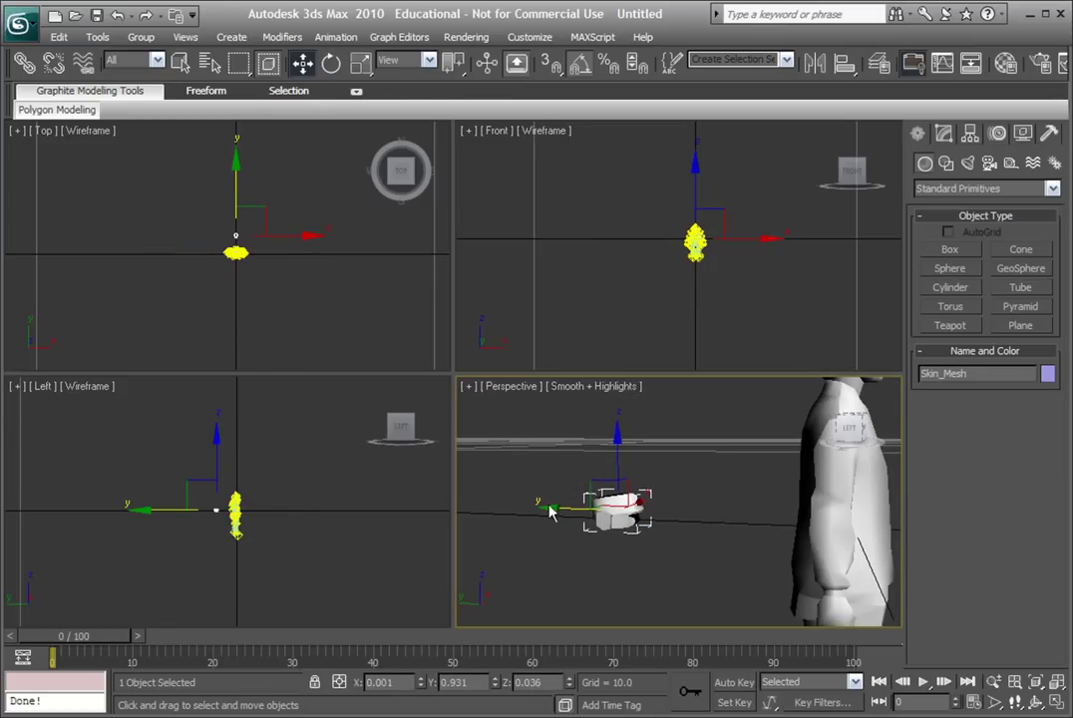
{"action": "left_click_drag", "start_coordinate": [550, 511], "coordinate": [739, 484]}
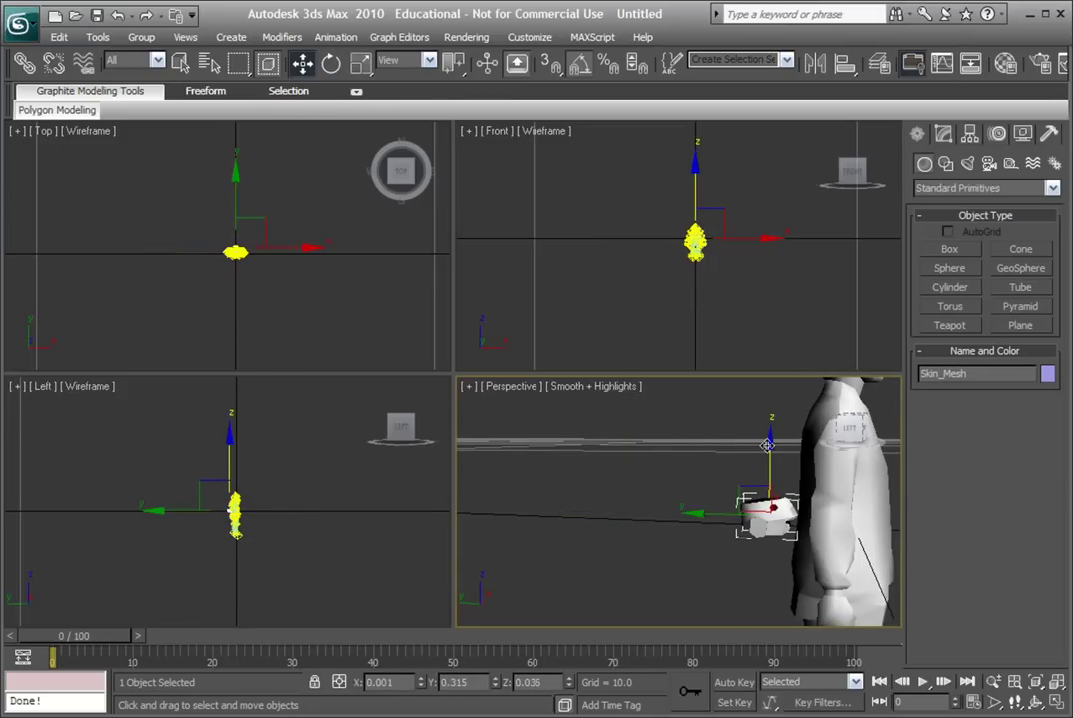
{"action": "left_click_drag", "start_coordinate": [767, 441], "coordinate": [752, 311]}
{"action": "mouse_move", "coordinate": [751, 311]}
{"action": "middle_mouse_down", "text": "alt"}
{"action": "mouse_move", "coordinate": [663, 593]}
{"action": "mouse_move", "coordinate": [686, 563]}
{"action": "mouse_move", "coordinate": [643, 563]}
{"action": "middle_mouse_up", "text": "alt"}
With edged faces shown, fine-tune the cap's position until it sits on the head.
{"action": "key", "text": "F4"}
{"action": "middle_click_drag", "start_coordinate": [541, 466], "coordinate": [584, 451], "text": "alt"}
{"action": "key", "text": "F4"}
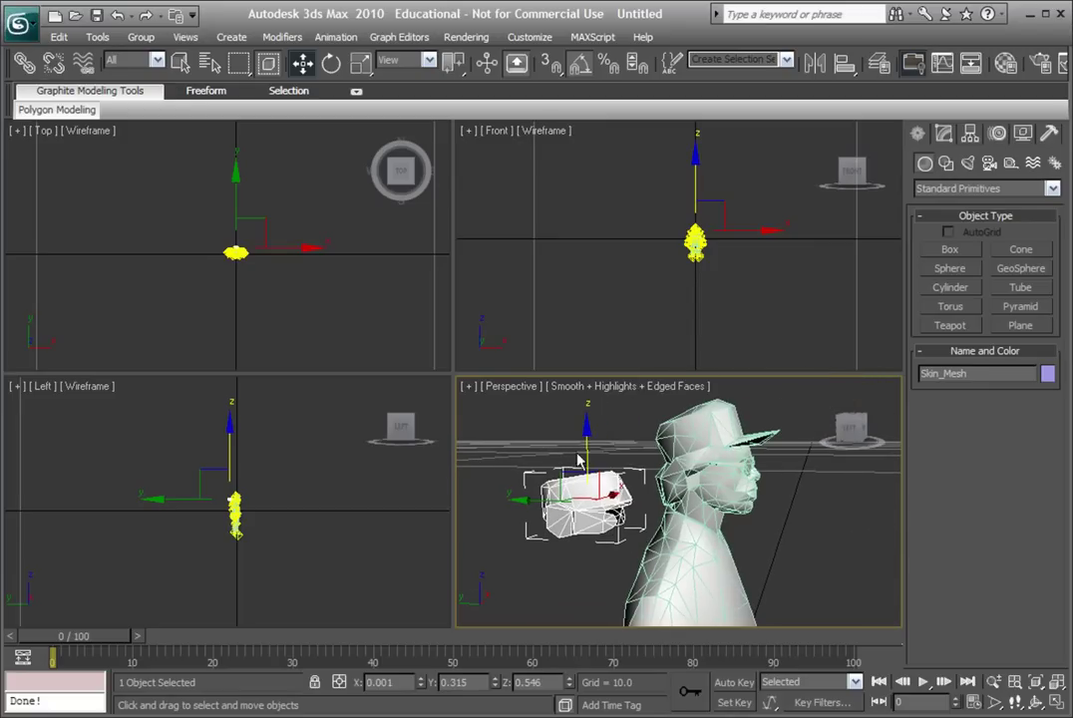
{"action": "left_click_drag", "start_coordinate": [590, 437], "coordinate": [588, 414]}
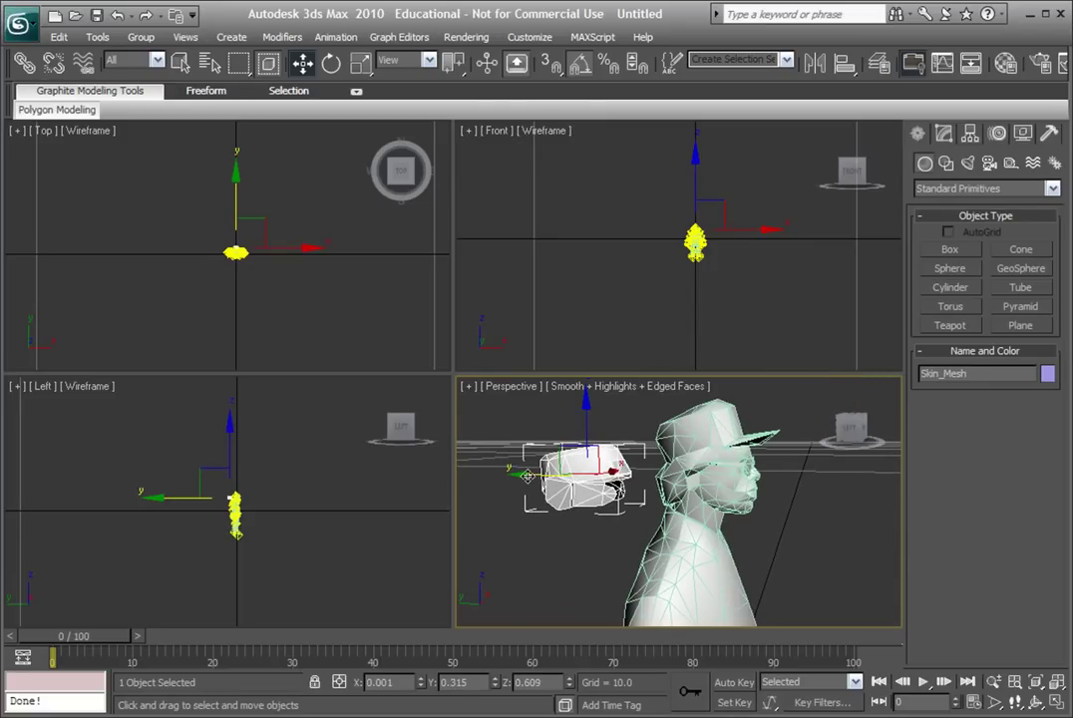
{"action": "left_click_drag", "start_coordinate": [527, 476], "coordinate": [648, 474]}
{"action": "scroll", "coordinate": [653, 479], "scroll_direction": "up", "scroll_amount": 3}
{"action": "scroll", "coordinate": [656, 486], "scroll_direction": "up", "scroll_amount": 3}
{"action": "scroll", "coordinate": [658, 491], "scroll_direction": "up", "scroll_amount": 3}
{"action": "scroll", "coordinate": [658, 492], "scroll_direction": "down", "scroll_amount": 5}
{"action": "scroll", "coordinate": [660, 459], "scroll_direction": "up", "scroll_amount": 1}
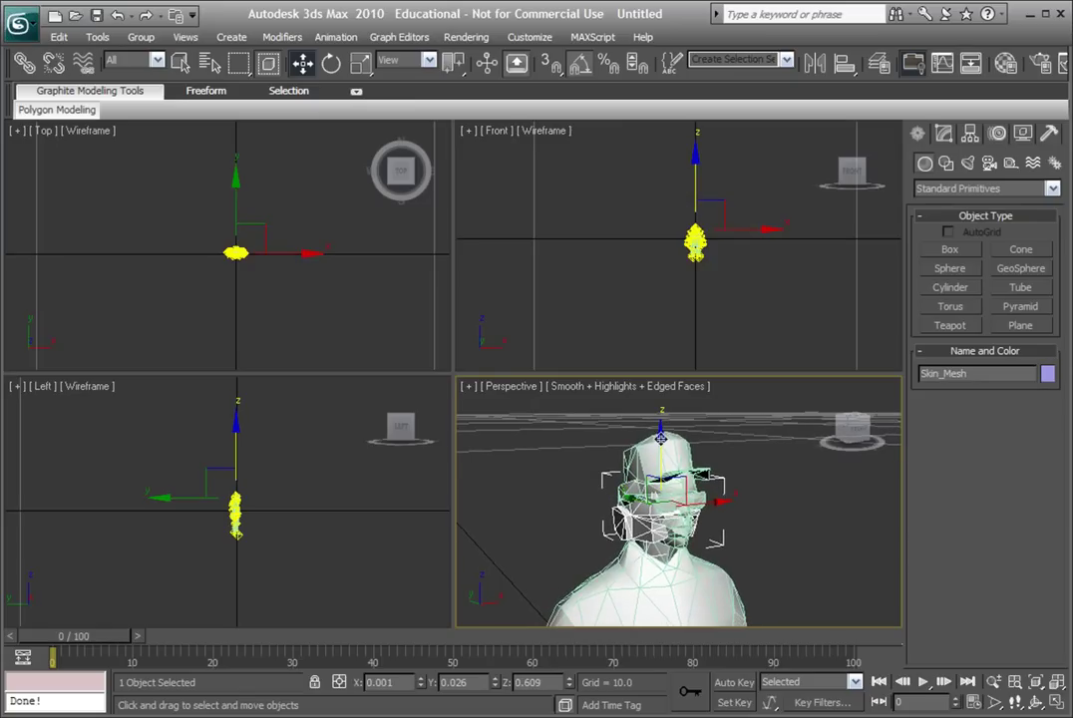
{"action": "left_click_drag", "start_coordinate": [659, 436], "coordinate": [661, 411]}
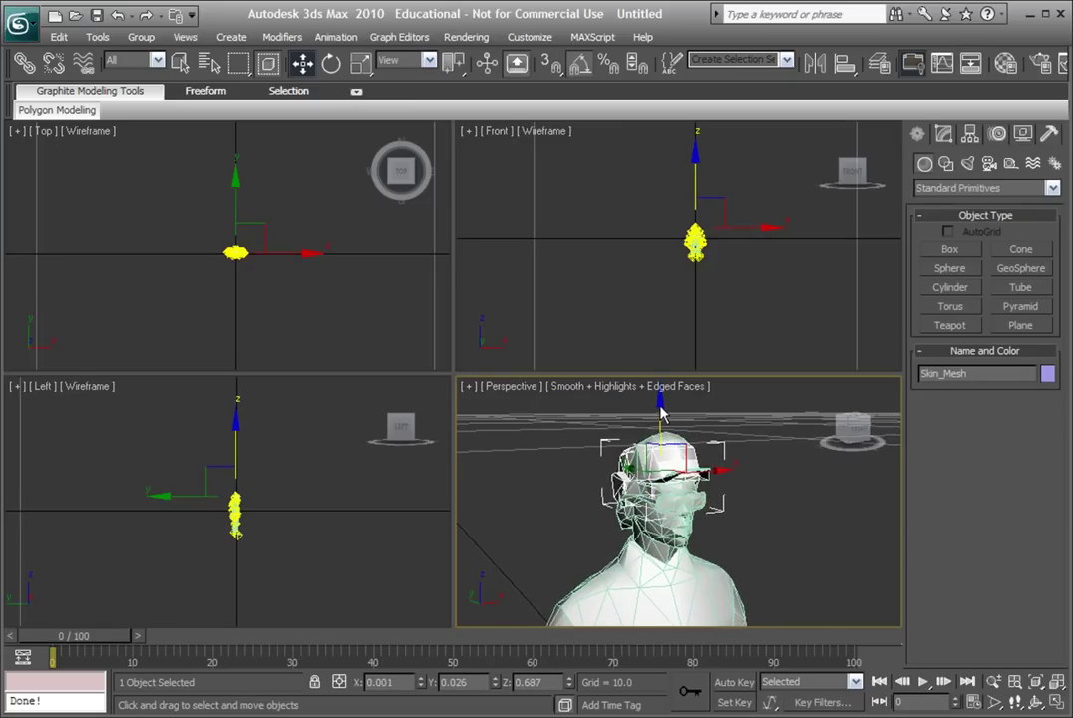
{"action": "key", "text": "F4"}
{"action": "mouse_move", "coordinate": [736, 478]}
{"action": "middle_mouse_down", "text": "alt"}
{"action": "mouse_move", "coordinate": [720, 500]}
{"action": "mouse_move", "coordinate": [736, 491]}
{"action": "middle_mouse_up", "text": "alt"}
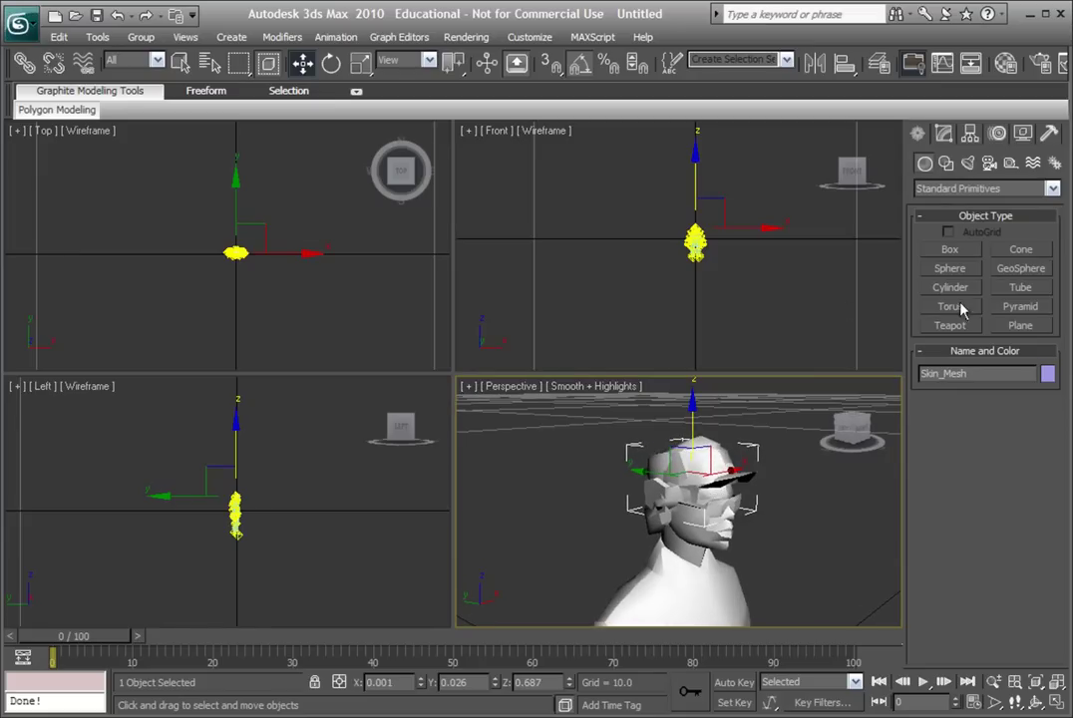
Scale the cap up to about 126 percent.
{"action": "left_click", "coordinate": [361, 62]}
{"action": "mouse_move", "coordinate": [727, 455]}
{"action": "left_mouse_down"}
{"action": "mouse_move", "coordinate": [713, 411]}
{"action": "mouse_move", "coordinate": [710, 439]}
{"action": "left_mouse_up"}
{"action": "mouse_move", "coordinate": [709, 438]}
{"action": "middle_mouse_down", "text": "alt"}
{"action": "mouse_move", "coordinate": [648, 460]}
{"action": "mouse_move", "coordinate": [616, 565]}
{"action": "mouse_move", "coordinate": [812, 560]}
{"action": "mouse_move", "coordinate": [868, 492]}
{"action": "mouse_move", "coordinate": [878, 431]}
{"action": "mouse_move", "coordinate": [849, 474]}
{"action": "mouse_move", "coordinate": [737, 478]}
{"action": "middle_mouse_up", "text": "alt"}
{"action": "left_click", "coordinate": [301, 63]}
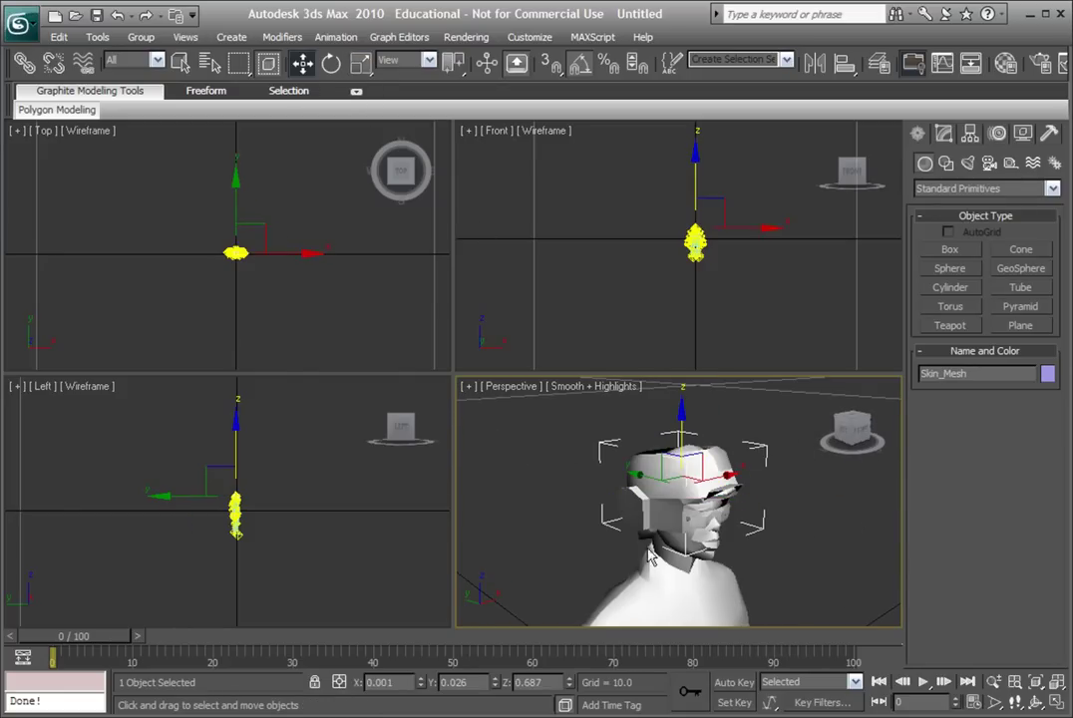
{"action": "left_click", "coordinate": [577, 523]}
{"action": "mouse_move", "coordinate": [577, 523]}
{"action": "middle_mouse_down", "text": "alt"}
{"action": "mouse_move", "coordinate": [532, 496]}
{"action": "mouse_move", "coordinate": [625, 525]}
{"action": "mouse_move", "coordinate": [654, 562]}
{"action": "mouse_move", "coordinate": [550, 471]}
{"action": "mouse_move", "coordinate": [481, 490]}
{"action": "mouse_move", "coordinate": [553, 531]}
{"action": "mouse_move", "coordinate": [771, 521]}
{"action": "mouse_move", "coordinate": [608, 516]}
{"action": "mouse_move", "coordinate": [674, 562]}
{"action": "mouse_move", "coordinate": [714, 548]}
{"action": "middle_mouse_up", "text": "alt"}
Select Skin_Mesh and drop to its Editable Mesh level, accepting the warning.
{"action": "left_click", "coordinate": [671, 563]}
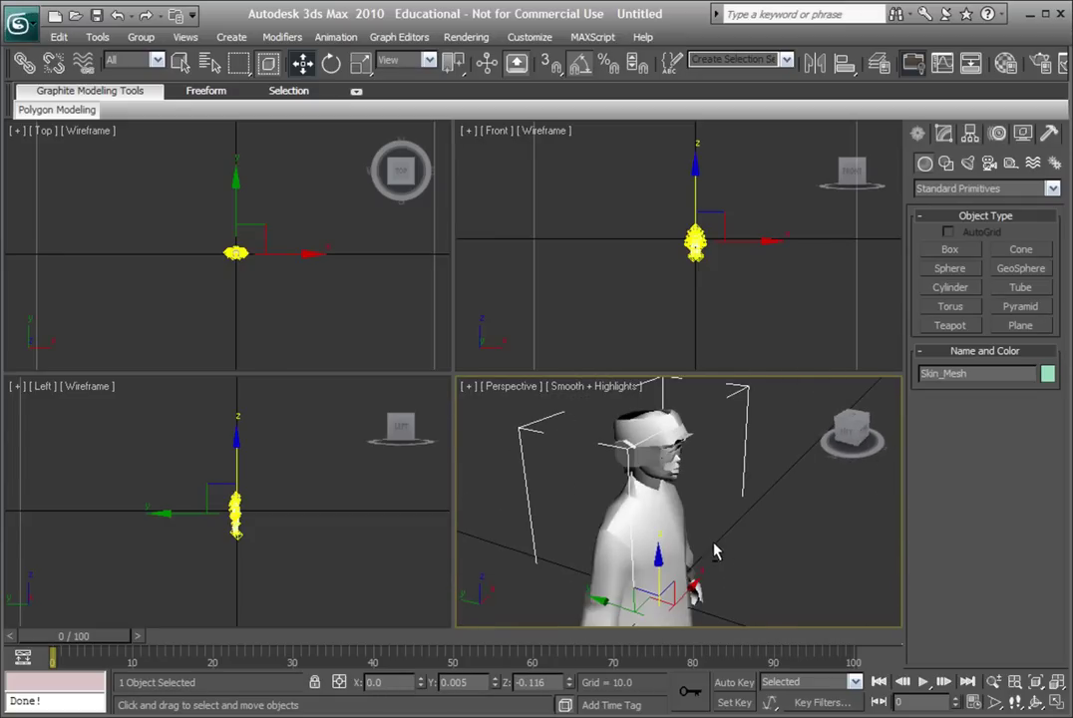
{"action": "left_click", "coordinate": [943, 134]}
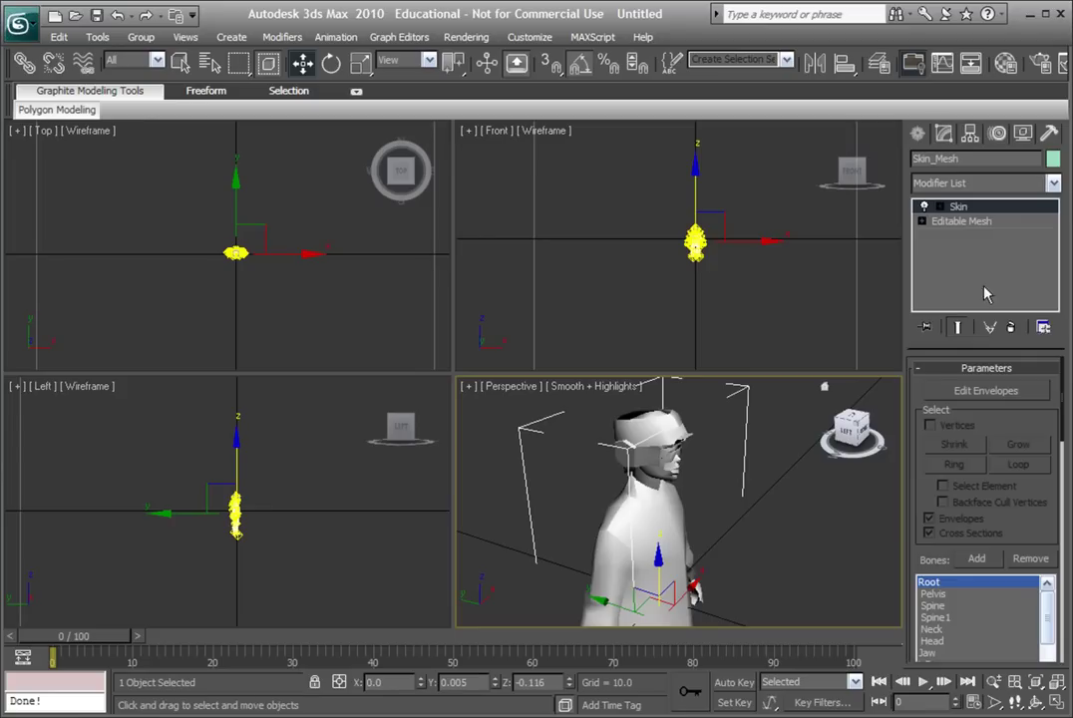
{"action": "left_click", "coordinate": [981, 222]}
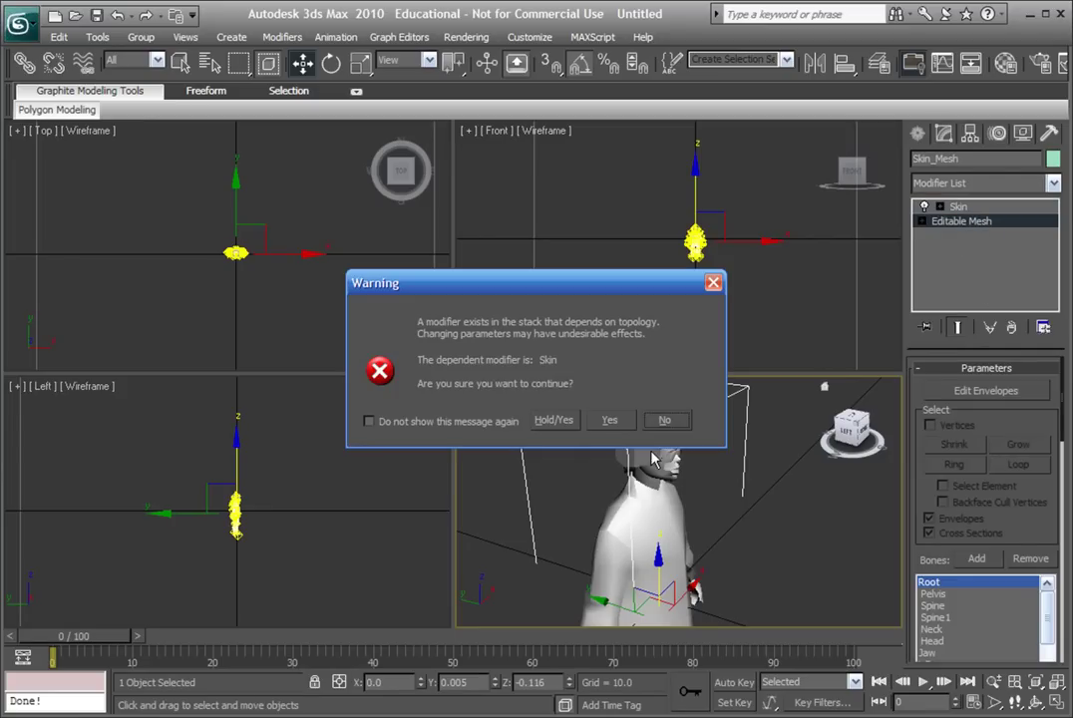
{"action": "left_click", "coordinate": [610, 421]}
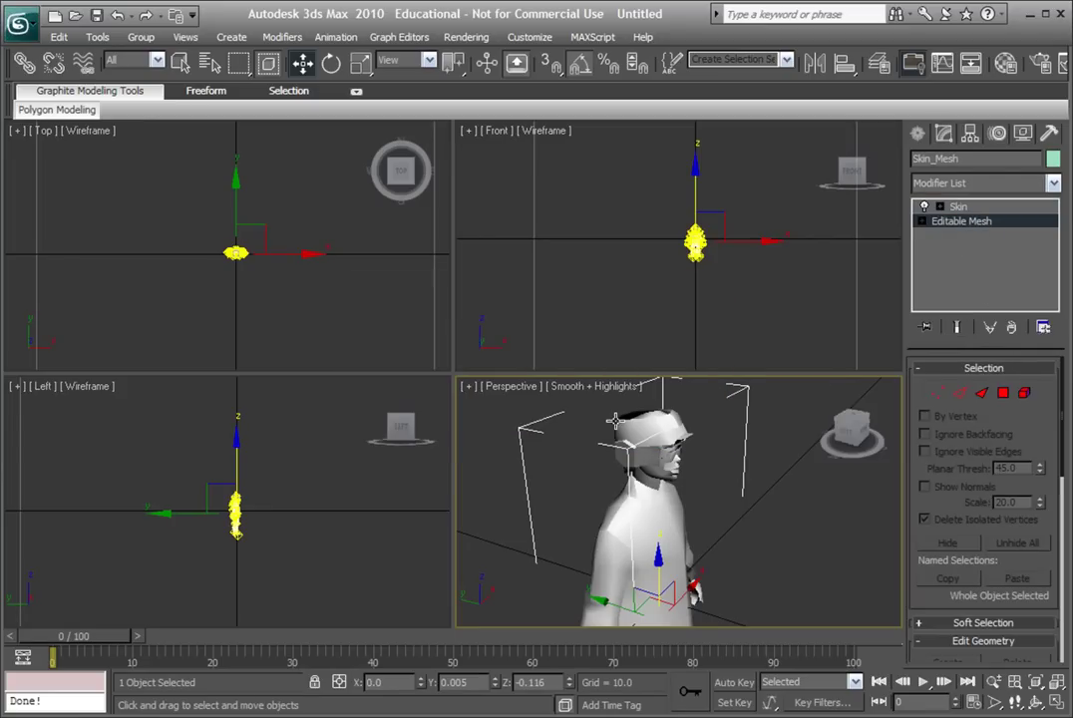
{"action": "left_click_drag", "start_coordinate": [1032, 431], "coordinate": [1007, 323]}
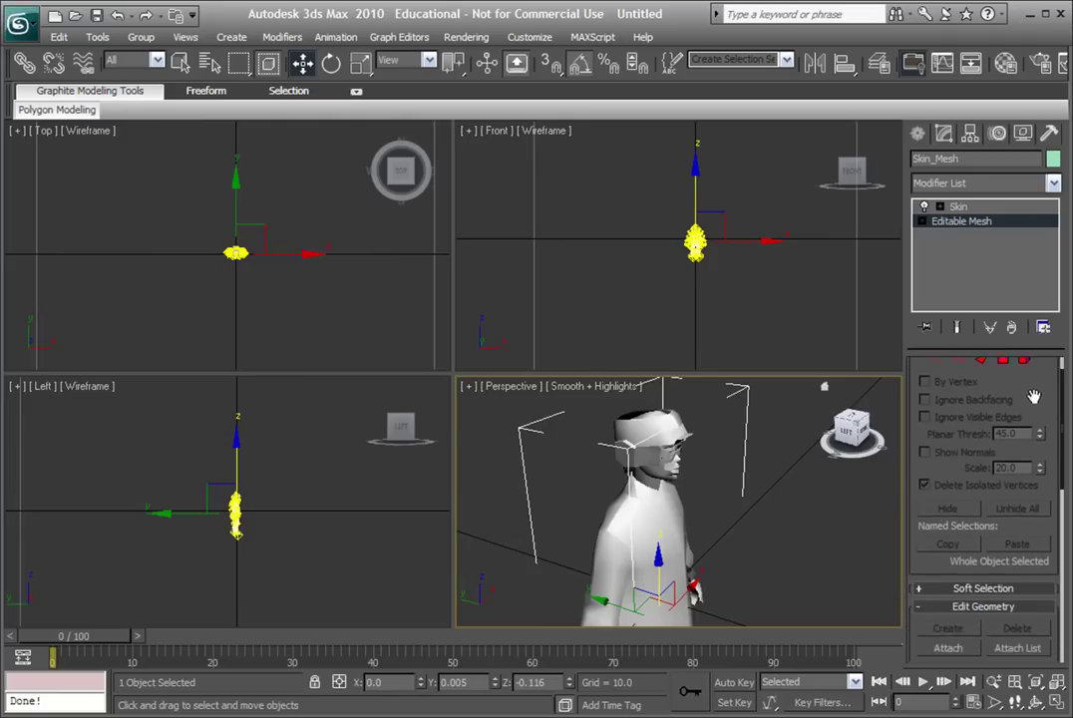
Attach the cap to the mesh using Match Material to Material IDs.
{"action": "left_click", "coordinate": [933, 547]}
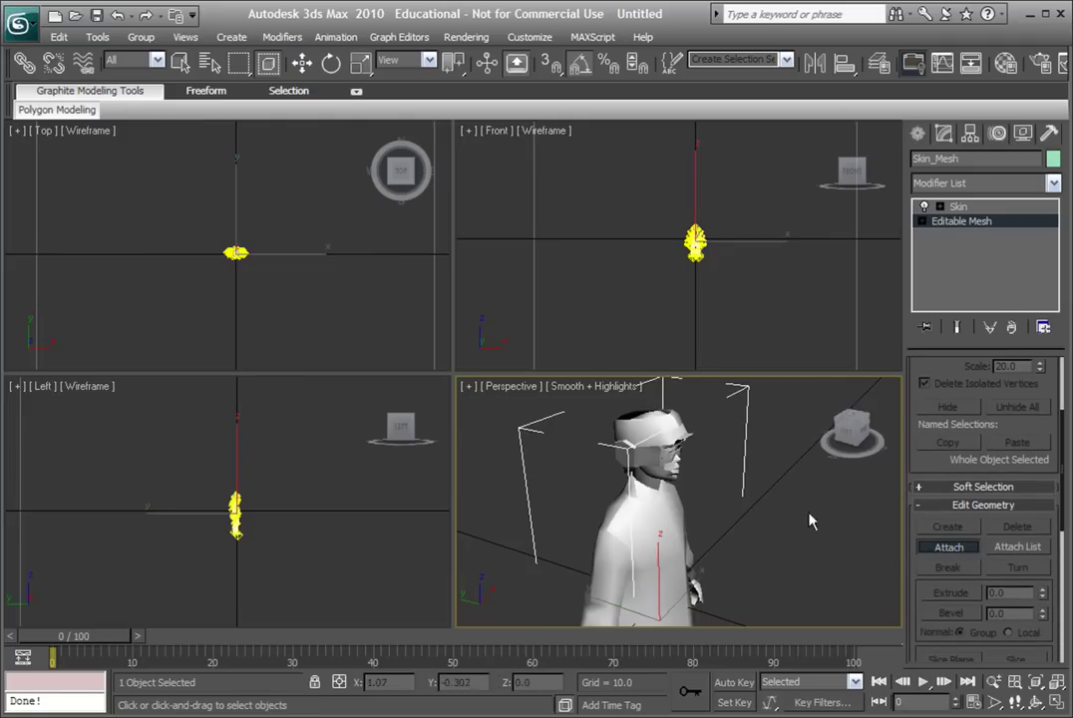
{"action": "middle_click_drag", "start_coordinate": [796, 584], "coordinate": [750, 559], "text": "alt"}
{"action": "scroll", "coordinate": [744, 543], "scroll_direction": "up", "scroll_amount": 2}
{"action": "scroll", "coordinate": [744, 538], "scroll_direction": "up", "scroll_amount": 2}
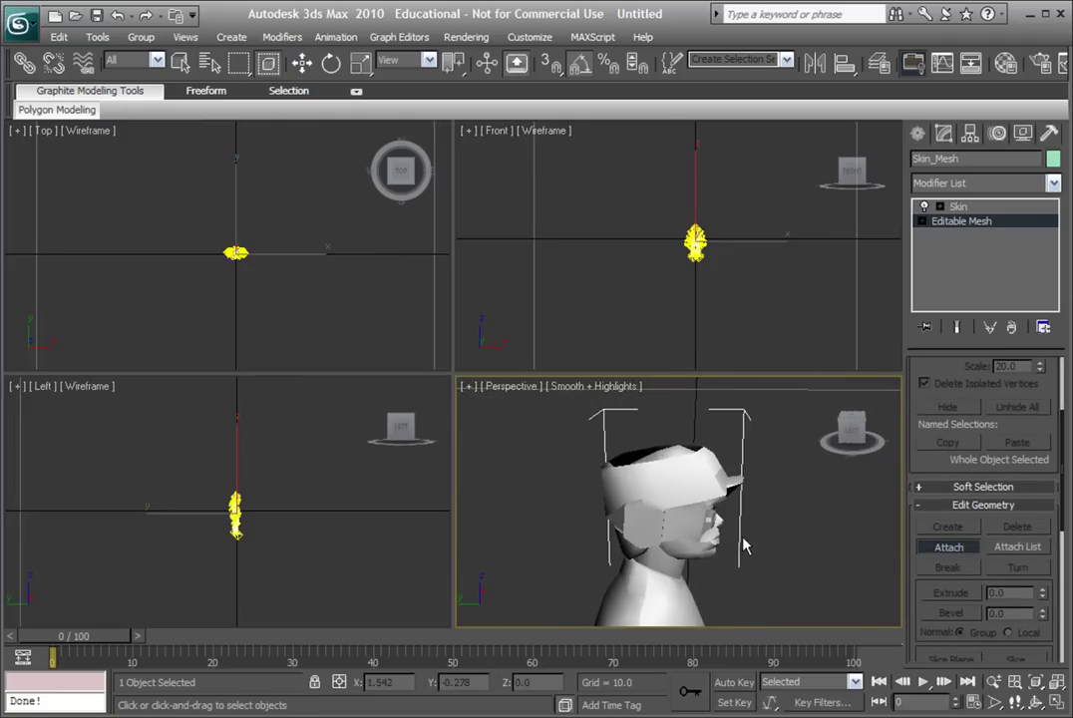
{"action": "left_click", "coordinate": [678, 488]}
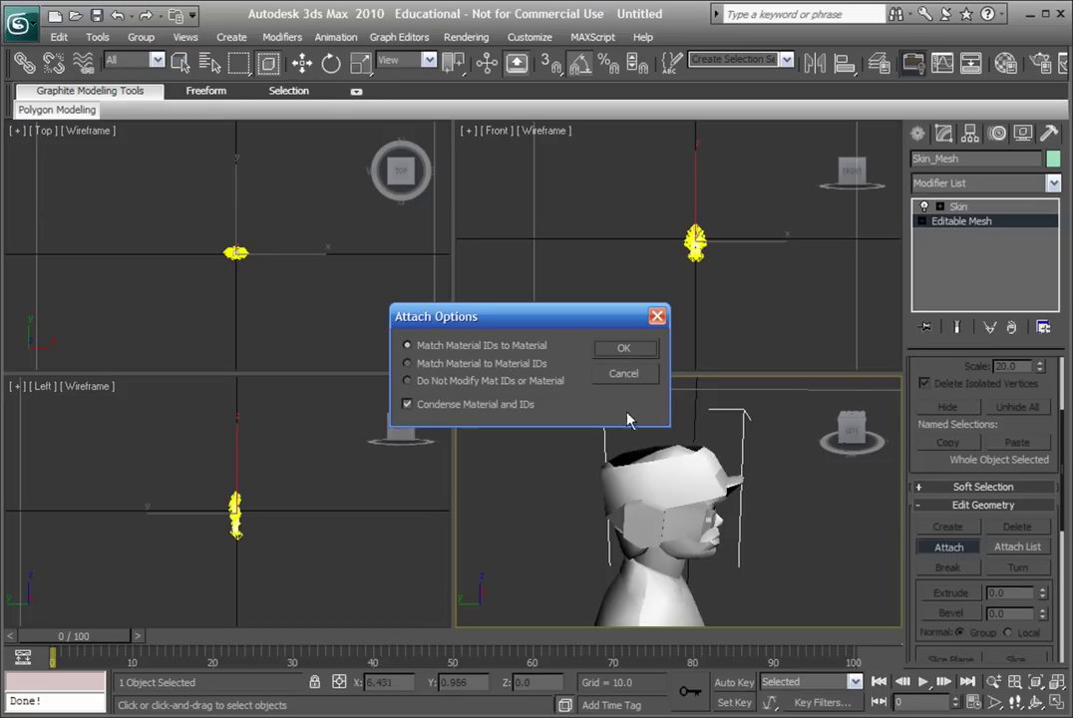
{"action": "left_click_drag", "start_coordinate": [534, 321], "coordinate": [568, 335]}
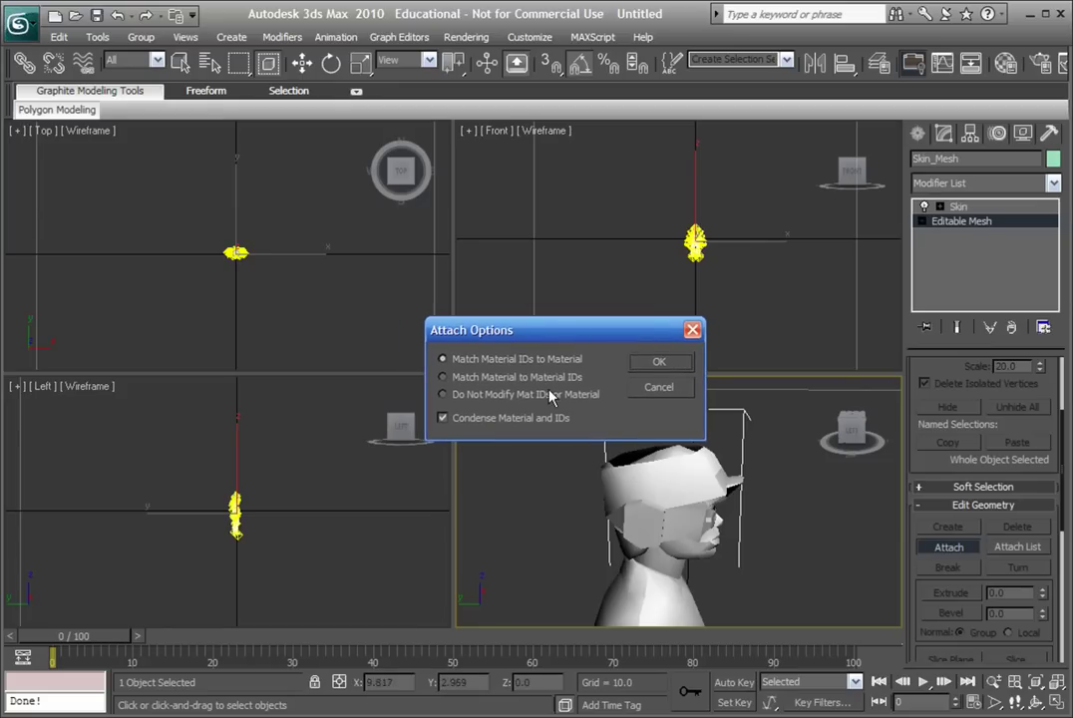
{"action": "left_click", "coordinate": [558, 383]}
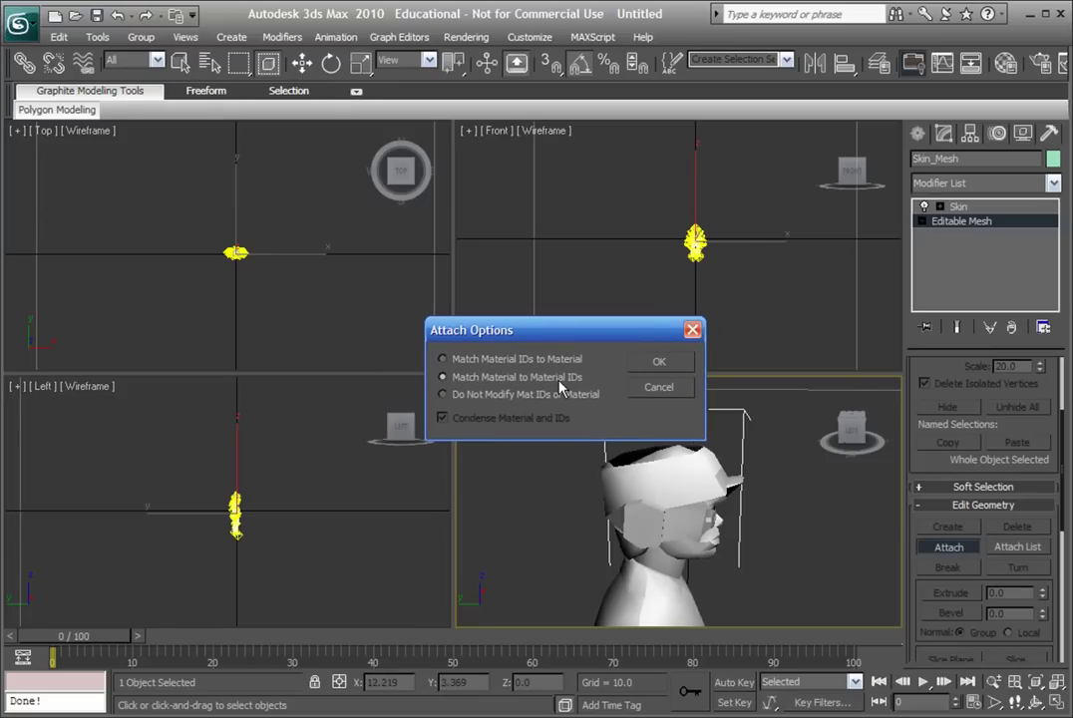
{"action": "left_click", "coordinate": [657, 365]}
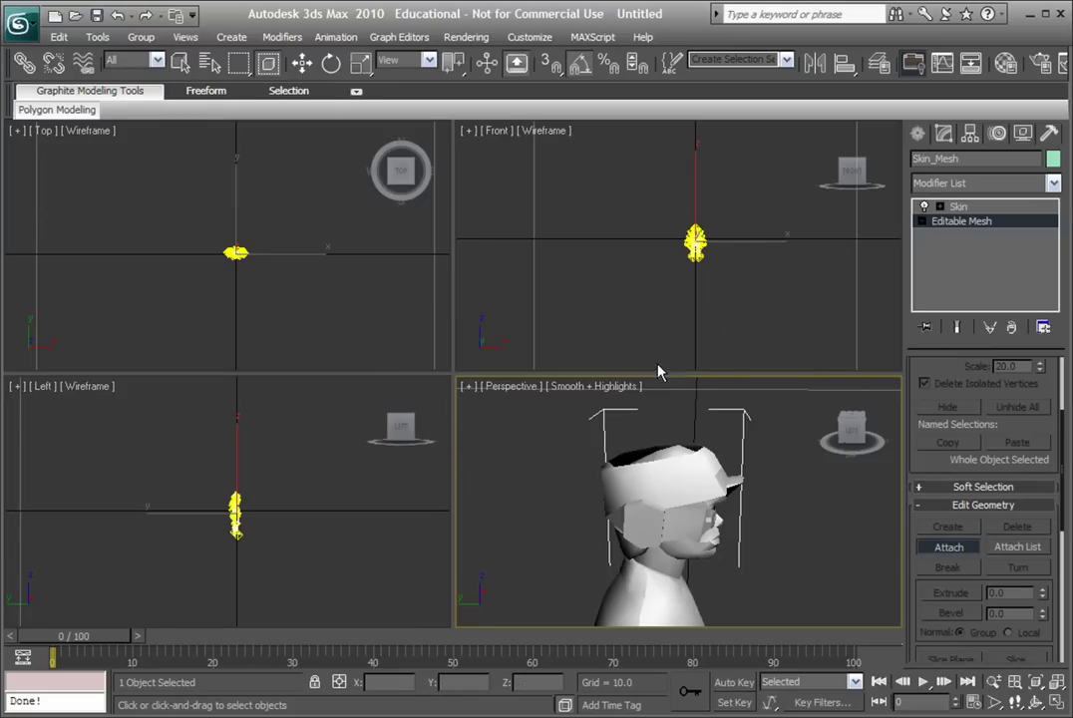
Leave attach mode and reselect the character mesh at the Skin modifier level.
{"action": "key", "text": "w"}
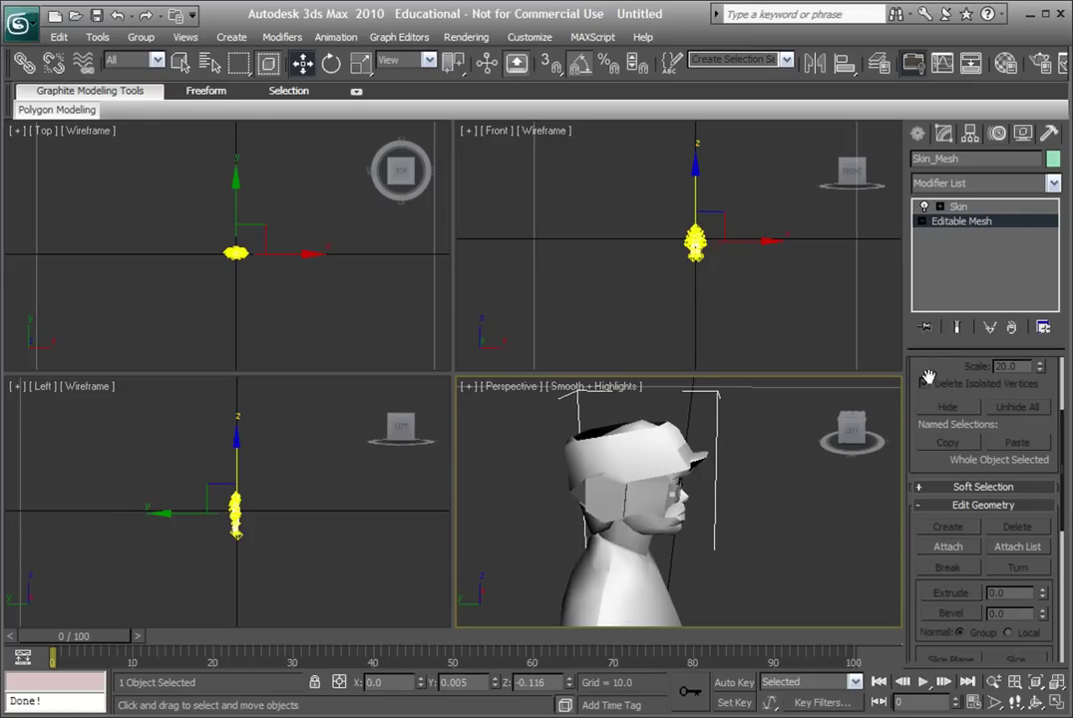
{"action": "left_click", "coordinate": [982, 208]}
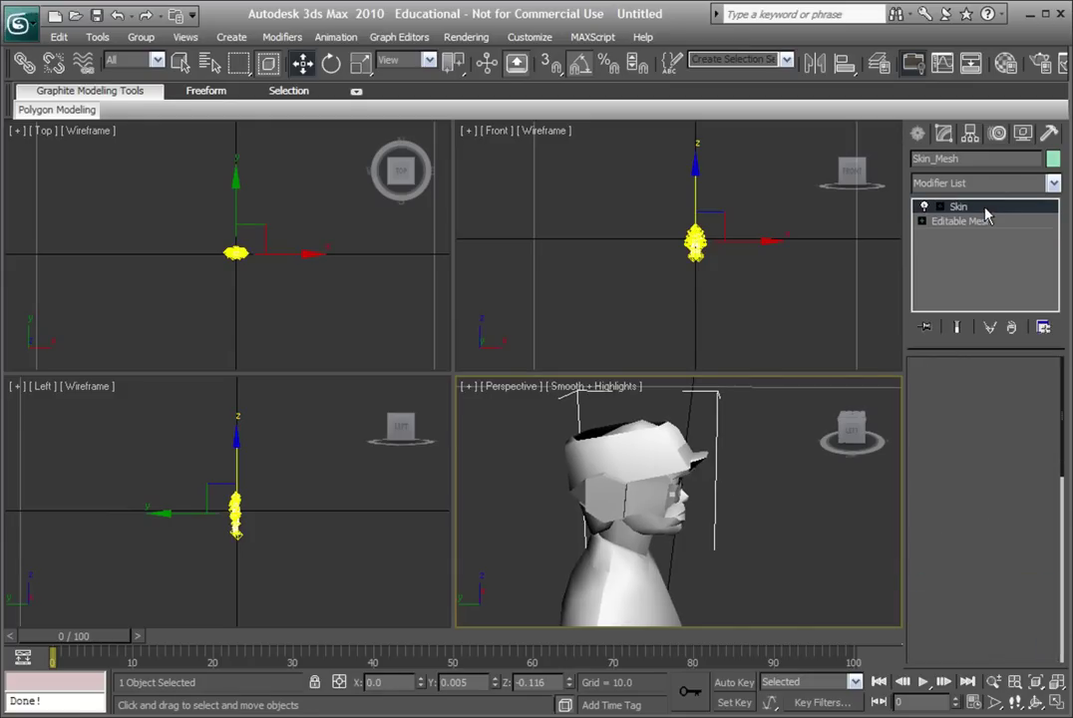
{"action": "left_click", "coordinate": [765, 514]}
{"action": "left_click", "coordinate": [648, 498]}
Orbit, pan and zoom the viewports in on the character's head bone.
{"action": "mouse_move", "coordinate": [648, 499]}
{"action": "middle_mouse_down", "text": "alt"}
{"action": "mouse_move", "coordinate": [680, 513]}
{"action": "mouse_move", "coordinate": [646, 476]}
{"action": "middle_mouse_up", "text": "alt"}
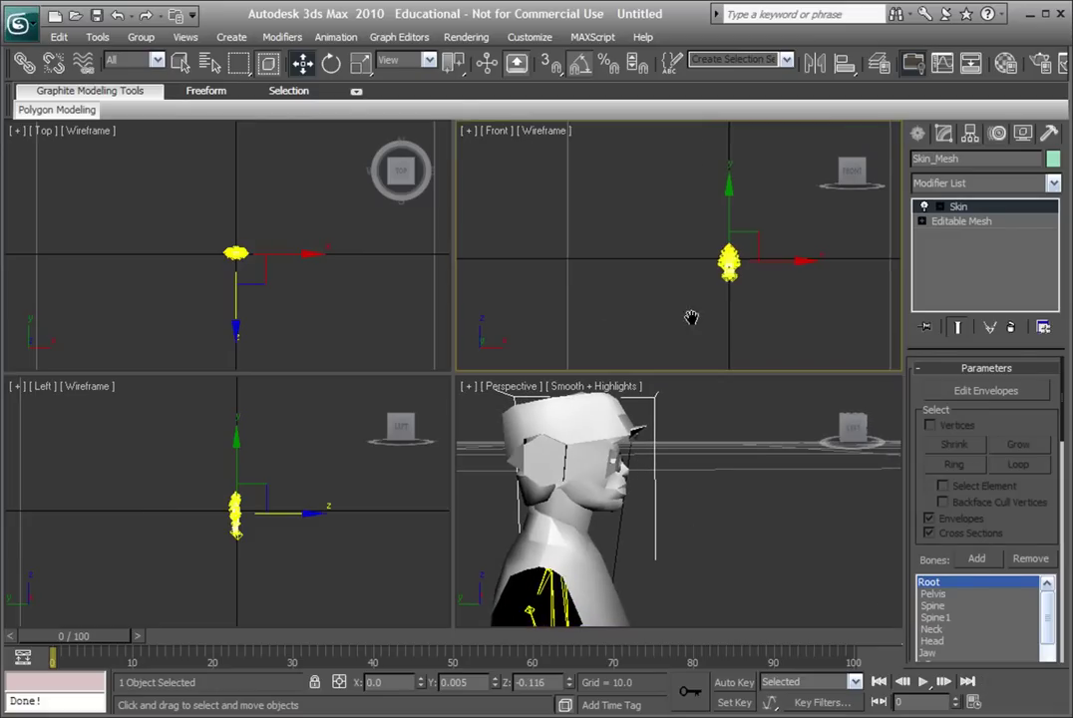
{"action": "middle_click_drag", "start_coordinate": [648, 285], "coordinate": [656, 275]}
{"action": "mouse_move", "coordinate": [687, 497]}
{"action": "middle_mouse_down"}
{"action": "mouse_move", "coordinate": [790, 527]}
{"action": "mouse_move", "coordinate": [718, 518]}
{"action": "middle_mouse_up"}
{"action": "middle_click_drag", "start_coordinate": [226, 279], "coordinate": [235, 262]}
{"action": "scroll", "coordinate": [239, 268], "scroll_direction": "up", "scroll_amount": 3}
{"action": "scroll", "coordinate": [292, 533], "scroll_direction": "up", "scroll_amount": 3}
{"action": "scroll", "coordinate": [254, 479], "scroll_direction": "up", "scroll_amount": 2}
{"action": "scroll", "coordinate": [229, 439], "scroll_direction": "up", "scroll_amount": 2}
{"action": "scroll", "coordinate": [246, 568], "scroll_direction": "up", "scroll_amount": 2}
{"action": "scroll", "coordinate": [251, 555], "scroll_direction": "up", "scroll_amount": 3}
{"action": "scroll", "coordinate": [299, 429], "scroll_direction": "up", "scroll_amount": 2}
{"action": "scroll", "coordinate": [320, 391], "scroll_direction": "down", "scroll_amount": 2}
{"action": "scroll", "coordinate": [321, 418], "scroll_direction": "up", "scroll_amount": 2}
{"action": "scroll", "coordinate": [323, 438], "scroll_direction": "up", "scroll_amount": 2}
{"action": "middle_click_drag", "start_coordinate": [328, 466], "coordinate": [328, 480]}
{"action": "scroll", "coordinate": [227, 515], "scroll_direction": "up", "scroll_amount": 1}
{"action": "scroll", "coordinate": [287, 491], "scroll_direction": "up", "scroll_amount": 2}
Select the Head bone and rotate it to confirm the cap follows.
{"action": "left_click", "coordinate": [284, 495]}
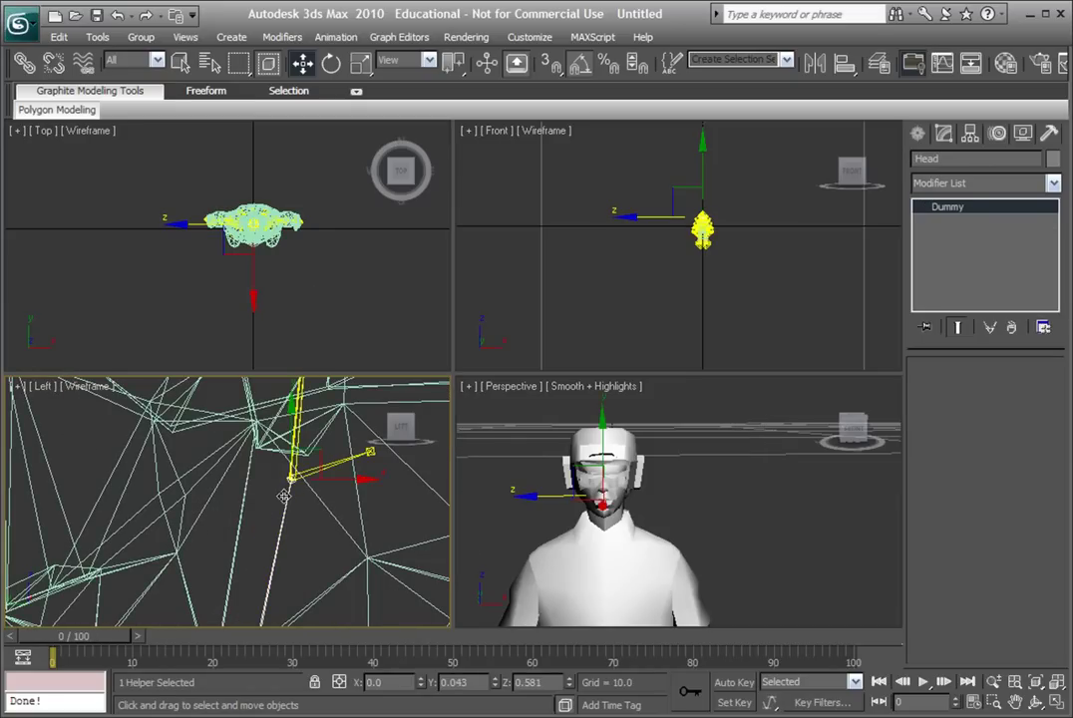
{"action": "scroll", "coordinate": [304, 513], "scroll_direction": "down", "scroll_amount": 3}
{"action": "mouse_move", "coordinate": [495, 524]}
{"action": "middle_mouse_down", "text": "alt"}
{"action": "mouse_move", "coordinate": [766, 503]}
{"action": "mouse_move", "coordinate": [763, 515]}
{"action": "middle_mouse_up", "text": "alt"}
{"action": "key", "text": "e"}
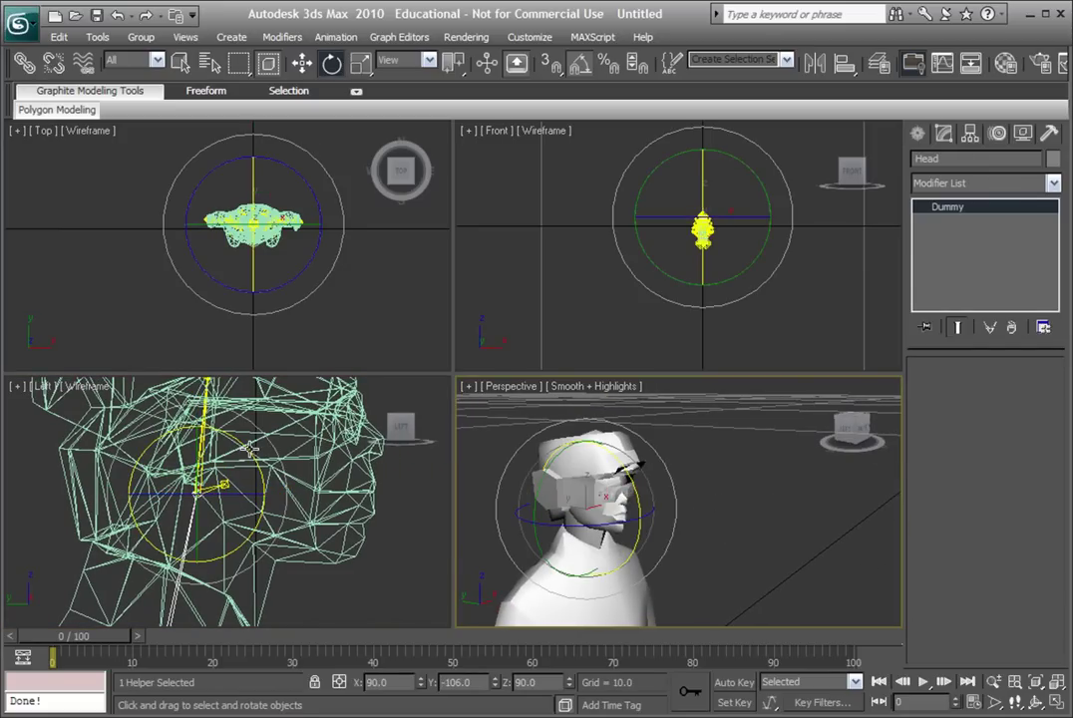
{"action": "middle_click_drag", "start_coordinate": [558, 469], "coordinate": [665, 498], "text": "alt"}
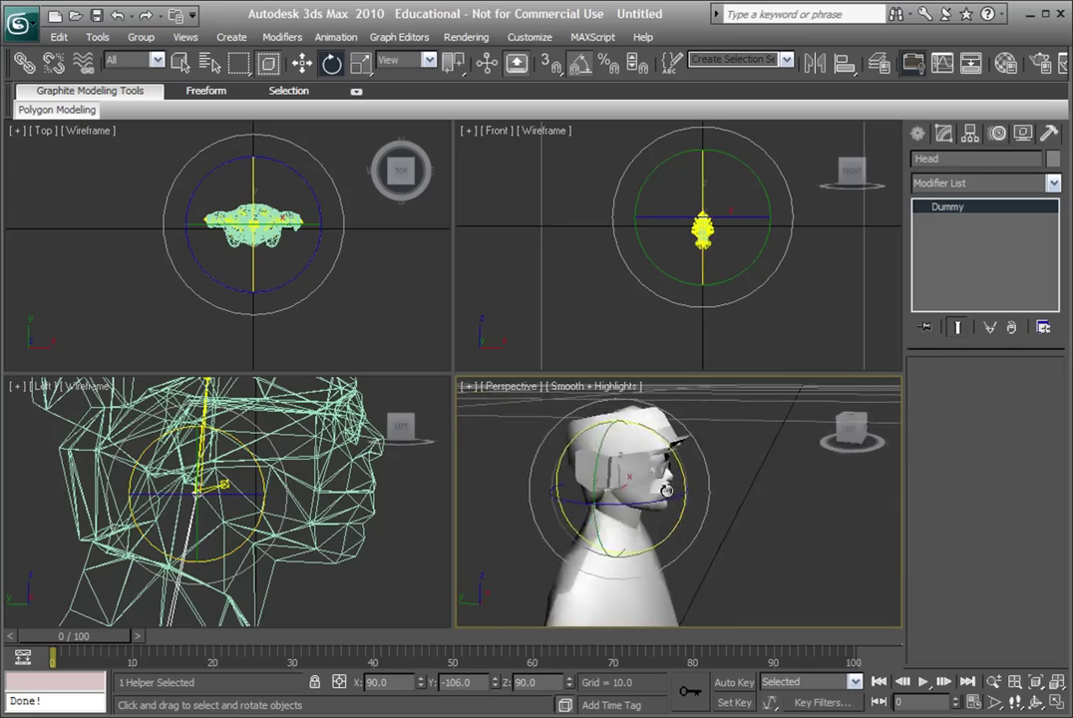
{"action": "mouse_move", "coordinate": [657, 486]}
{"action": "left_mouse_down"}
{"action": "mouse_move", "coordinate": [664, 516]}
{"action": "mouse_move", "coordinate": [717, 565]}
{"action": "left_mouse_up"}
Deselect the bone, view the whole figure, and return to the Create panel.
{"action": "left_click", "coordinate": [787, 539]}
{"action": "mouse_move", "coordinate": [786, 539]}
{"action": "middle_mouse_down", "text": "alt"}
{"action": "mouse_move", "coordinate": [763, 515]}
{"action": "mouse_move", "coordinate": [758, 483]}
{"action": "mouse_move", "coordinate": [718, 551]}
{"action": "middle_mouse_up", "text": "alt"}
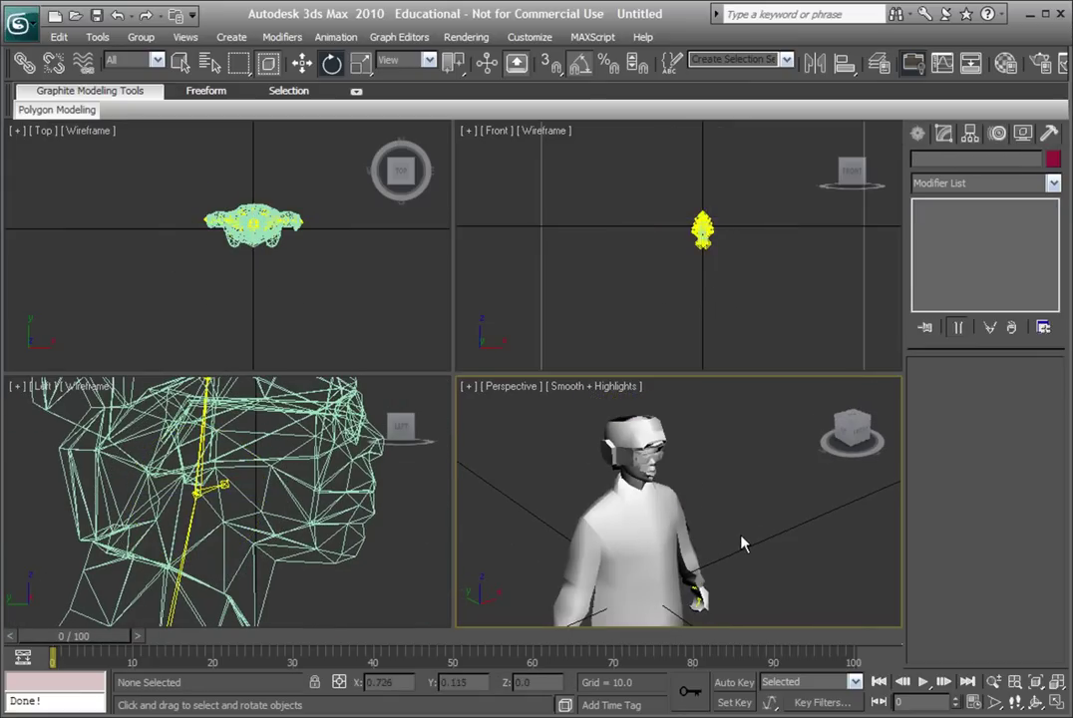
{"action": "left_click", "coordinate": [917, 133]}
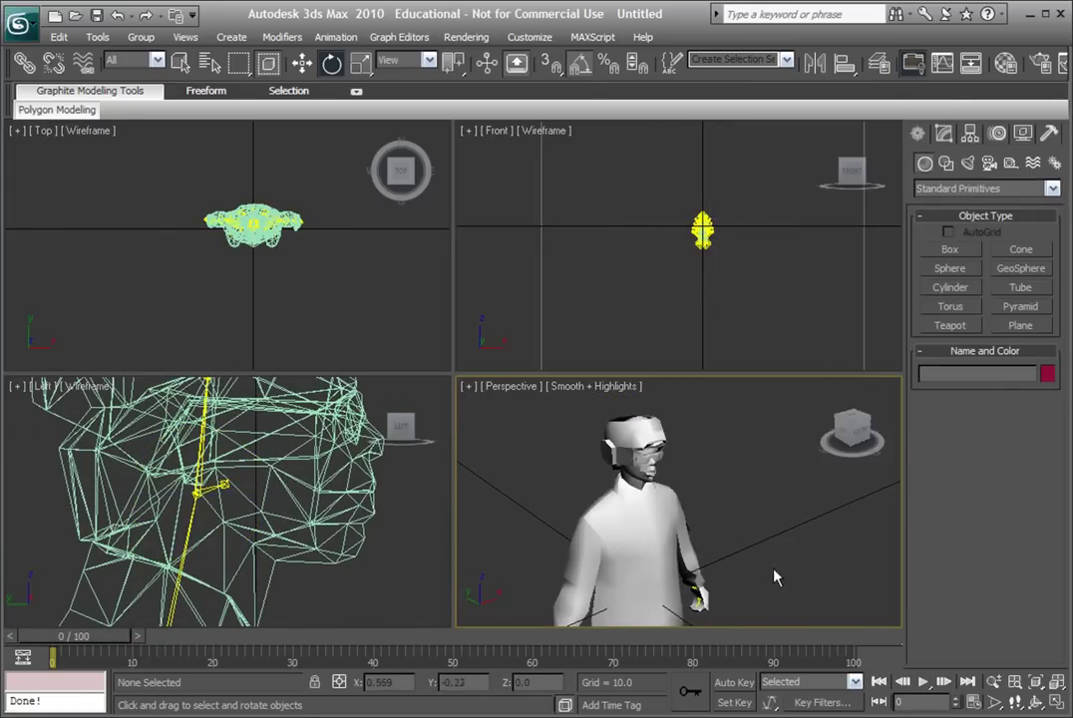
{"action": "scroll", "coordinate": [767, 558], "scroll_direction": "down", "scroll_amount": 5}
{"action": "scroll", "coordinate": [758, 528], "scroll_direction": "up", "scroll_amount": 1}
Box-select the character with its bones and open the GTA DFF IO utility.
{"action": "left_click_drag", "start_coordinate": [817, 582], "coordinate": [615, 419]}
{"action": "key", "text": "z"}
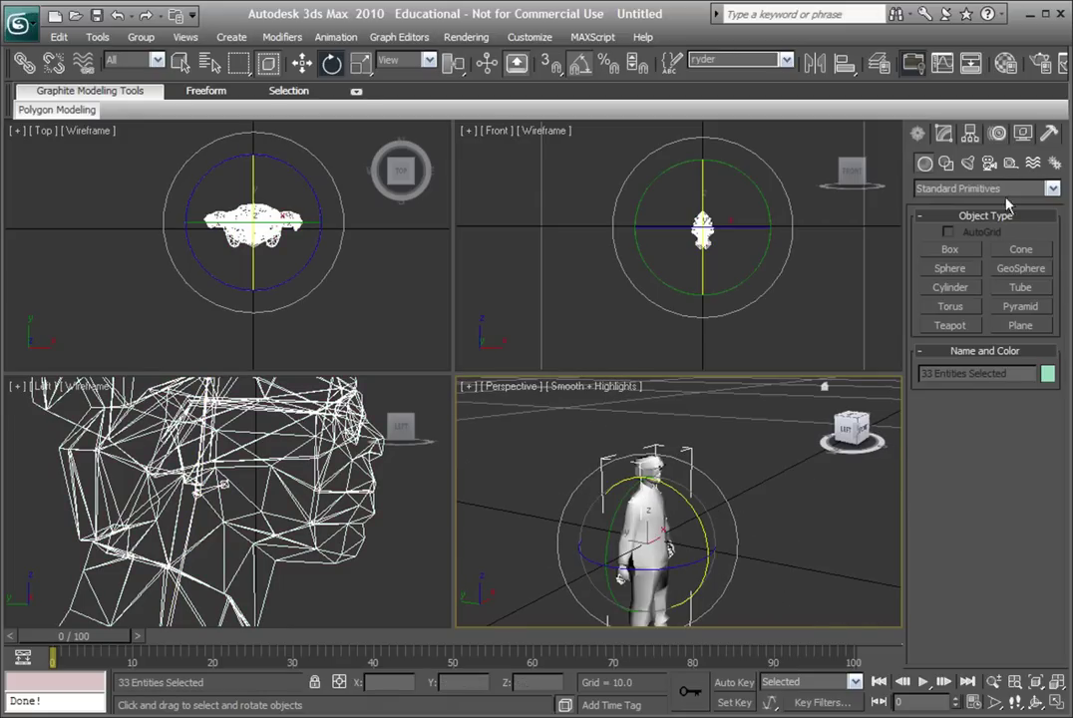
{"action": "left_click", "coordinate": [1049, 133]}
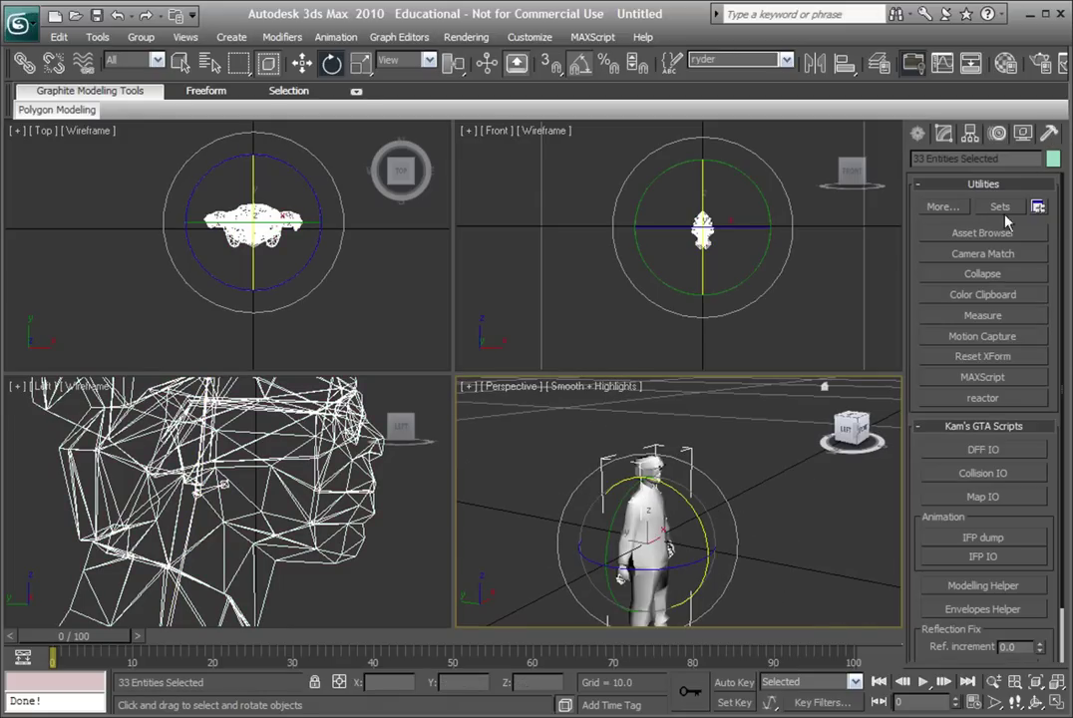
{"action": "left_click", "coordinate": [962, 451]}
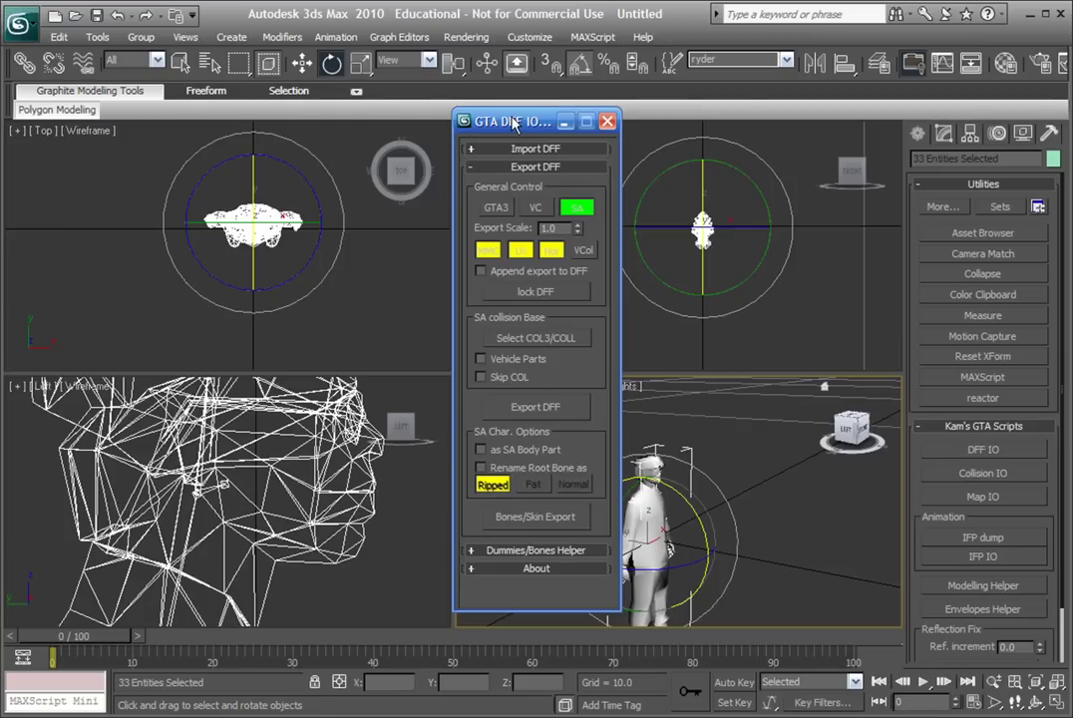
{"action": "left_click_drag", "start_coordinate": [511, 120], "coordinate": [512, 134]}
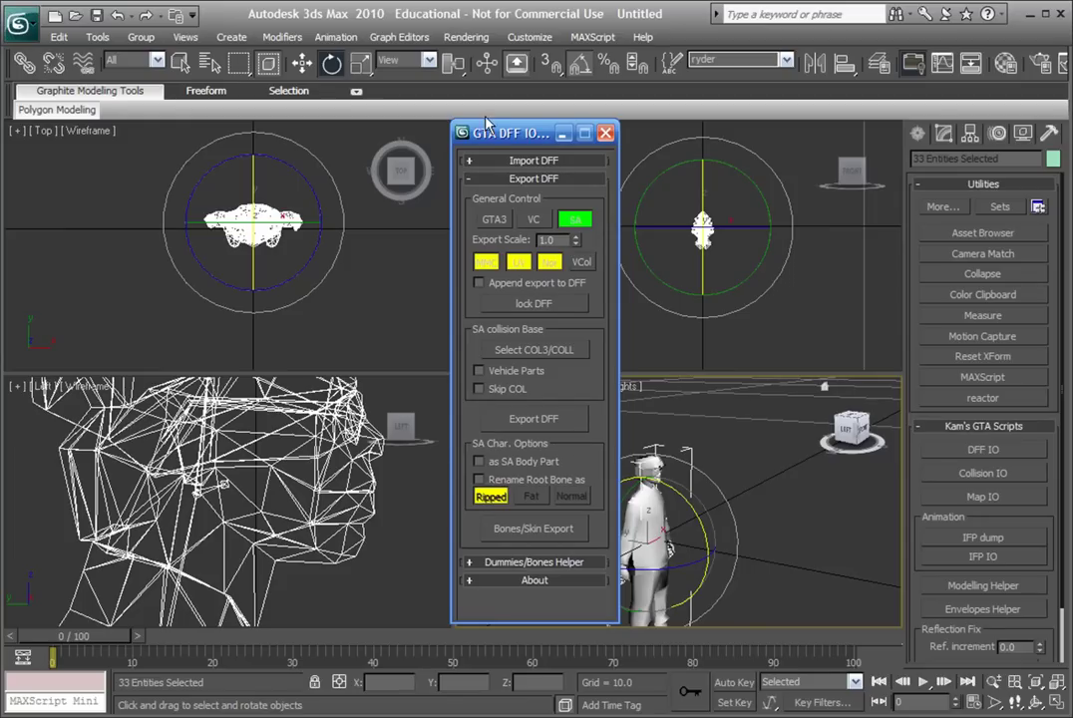
{"action": "left_click_drag", "start_coordinate": [487, 124], "coordinate": [338, 106]}
{"action": "middle_click_drag", "start_coordinate": [607, 510], "coordinate": [610, 492]}
Attempt Bones/Skin Export, dismiss the Selection Error, and clear the selection.
{"action": "left_click", "coordinate": [396, 519]}
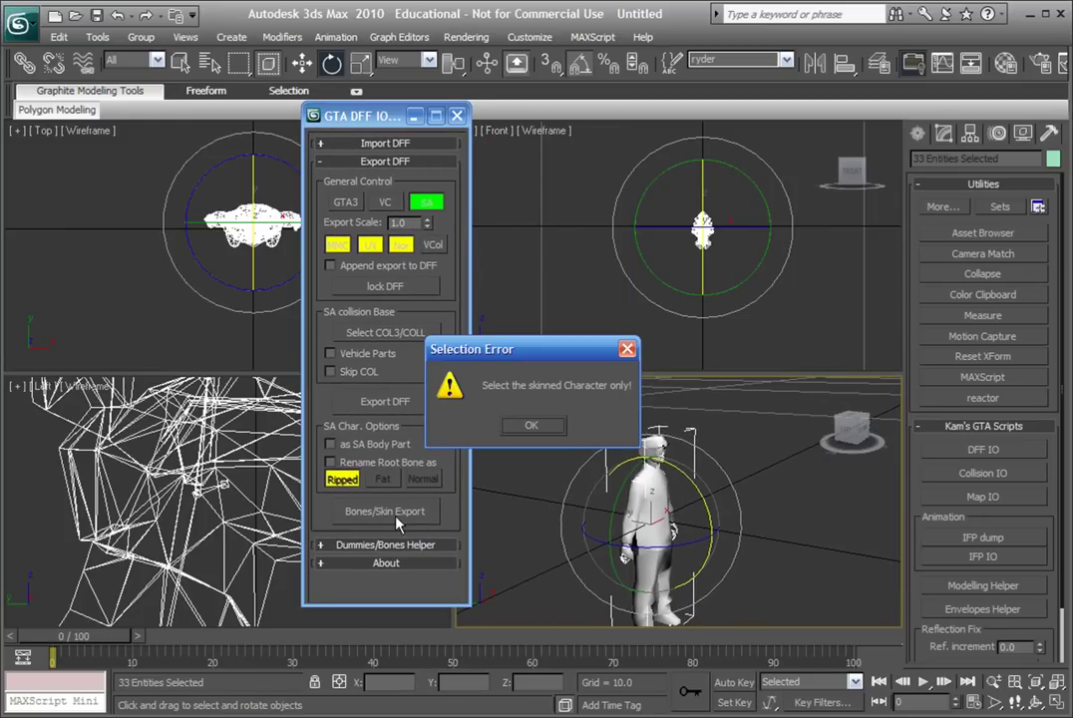
{"action": "left_click", "coordinate": [529, 425]}
{"action": "left_click", "coordinate": [543, 459]}
{"action": "scroll", "coordinate": [581, 507], "scroll_direction": "up", "scroll_amount": 2}
{"action": "scroll", "coordinate": [564, 537], "scroll_direction": "up", "scroll_amount": 2}
Export only Skin_Mesh as ryder.dff on the C drive and close the DFF IO floater.
{"action": "left_click", "coordinate": [670, 466]}
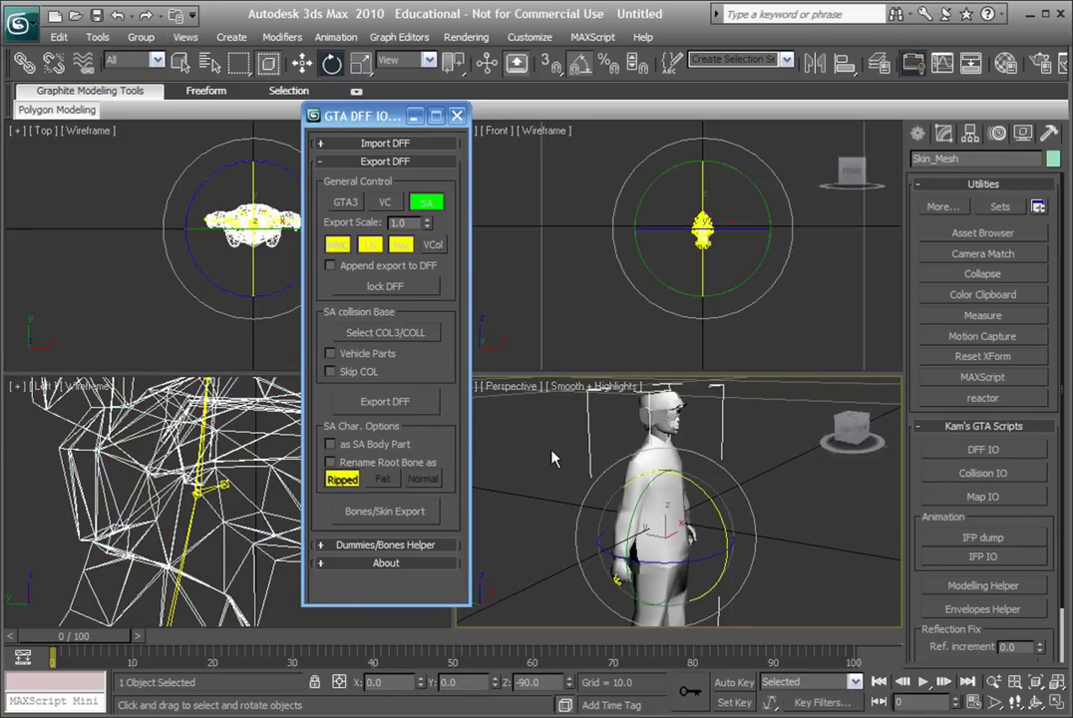
{"action": "scroll", "coordinate": [554, 459], "scroll_direction": "down", "scroll_amount": 2}
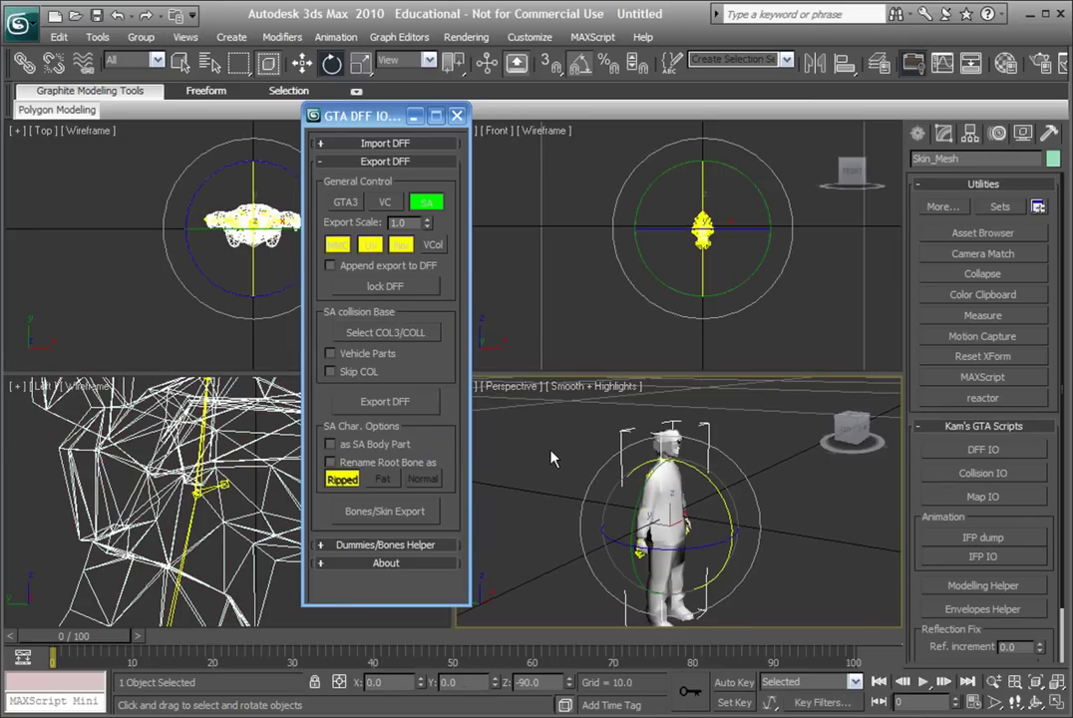
{"action": "left_click", "coordinate": [431, 515]}
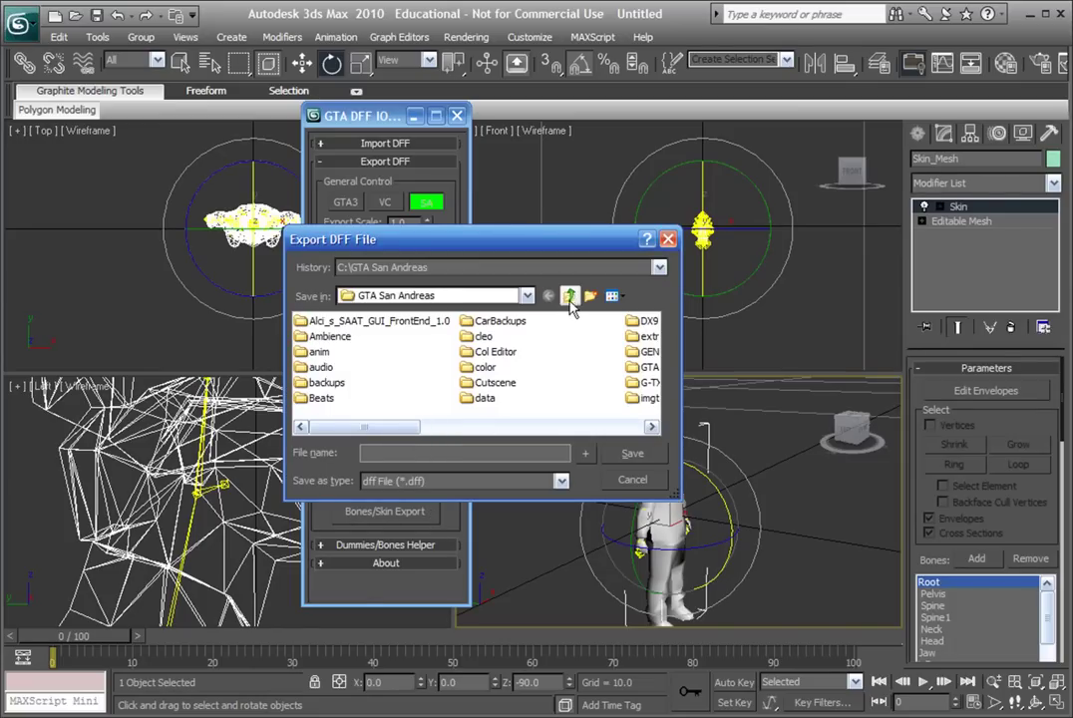
{"action": "left_click", "coordinate": [568, 295]}
{"action": "type", "text": "ryder.dff"}
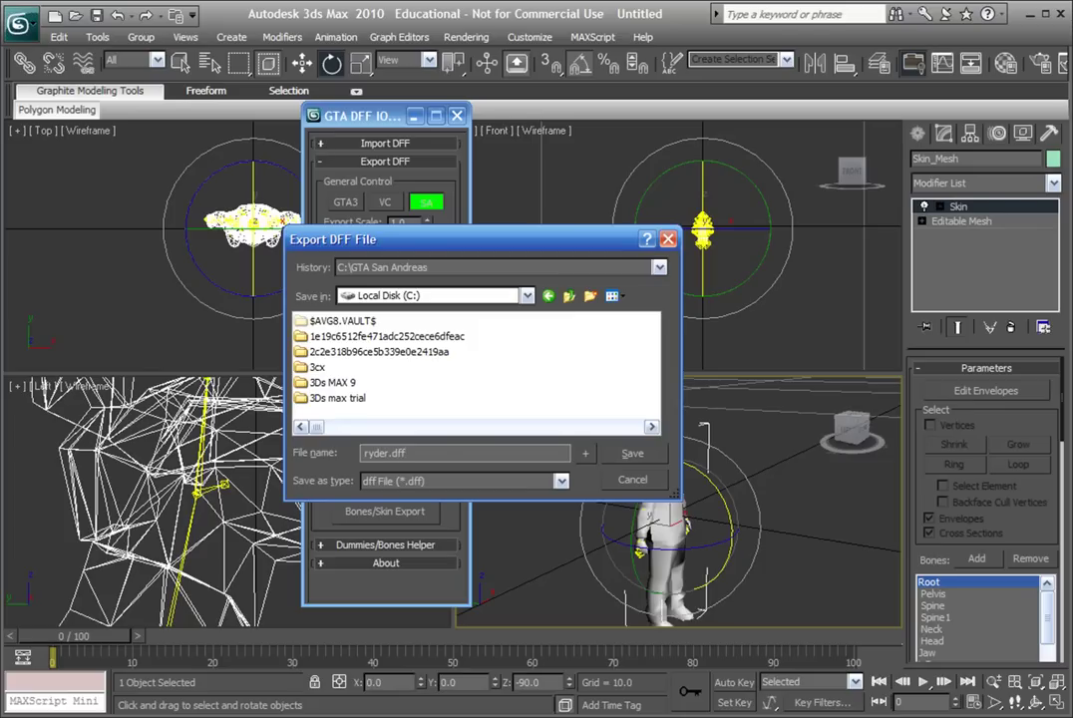
{"action": "key", "text": "Return"}
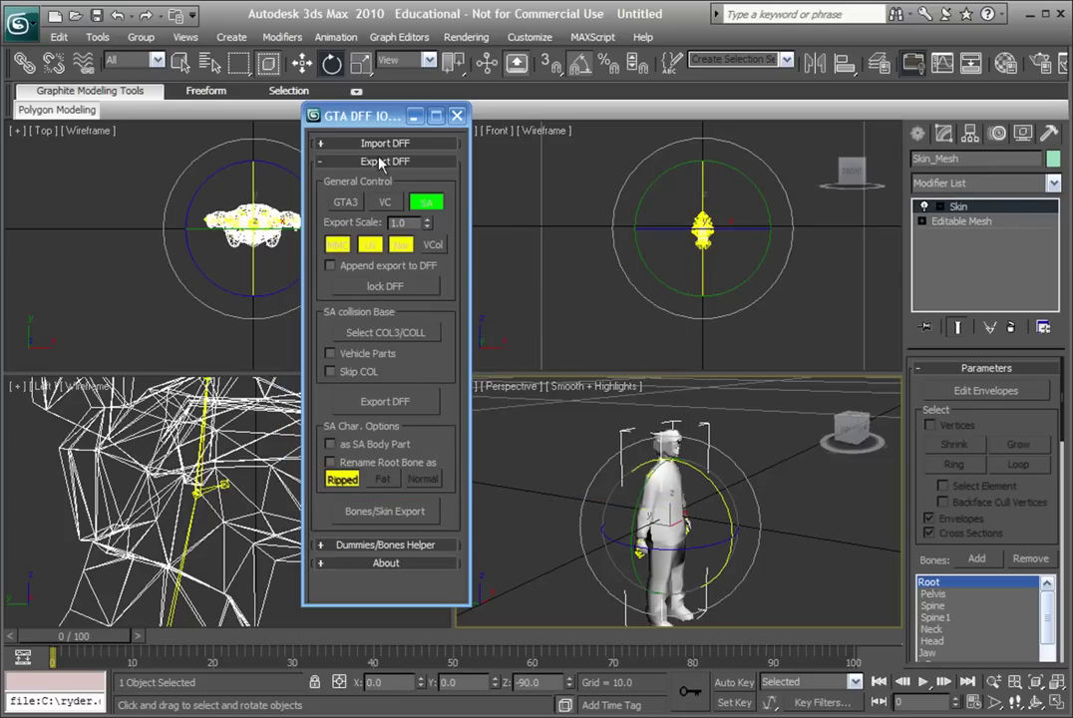
{"action": "left_click", "coordinate": [457, 115]}
{"action": "left_click", "coordinate": [582, 522]}
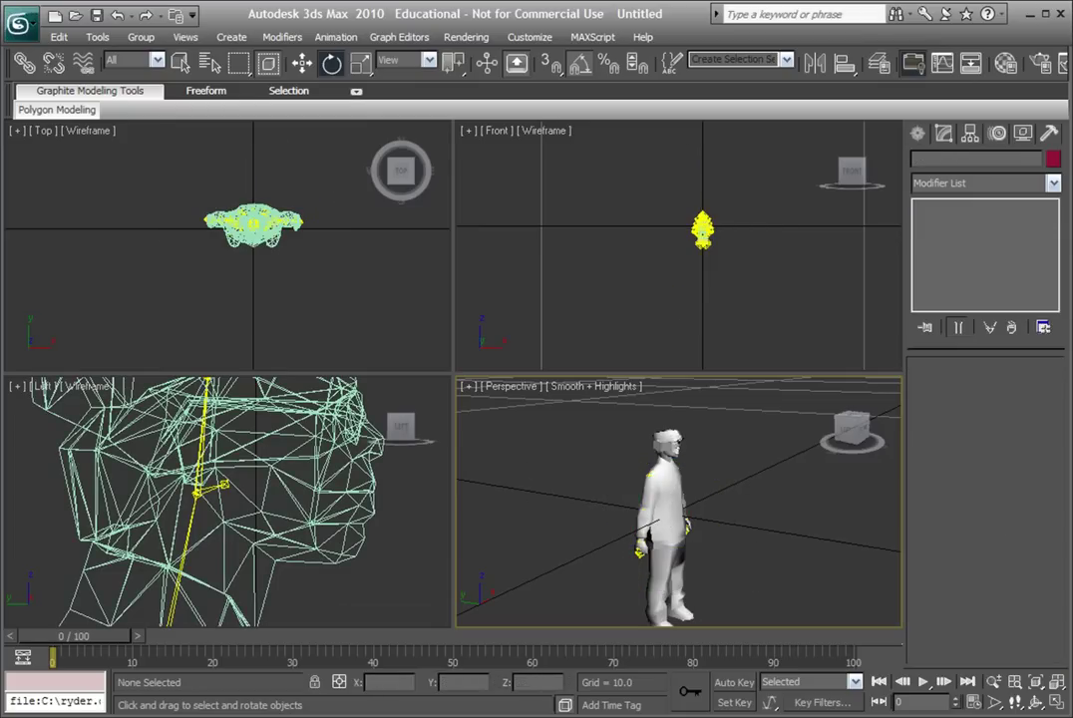
In TXD Workshop, add a 128 x 128 32-bit template texture to ryder.txd.
{"action": "left_click", "coordinate": [1063, 399]}
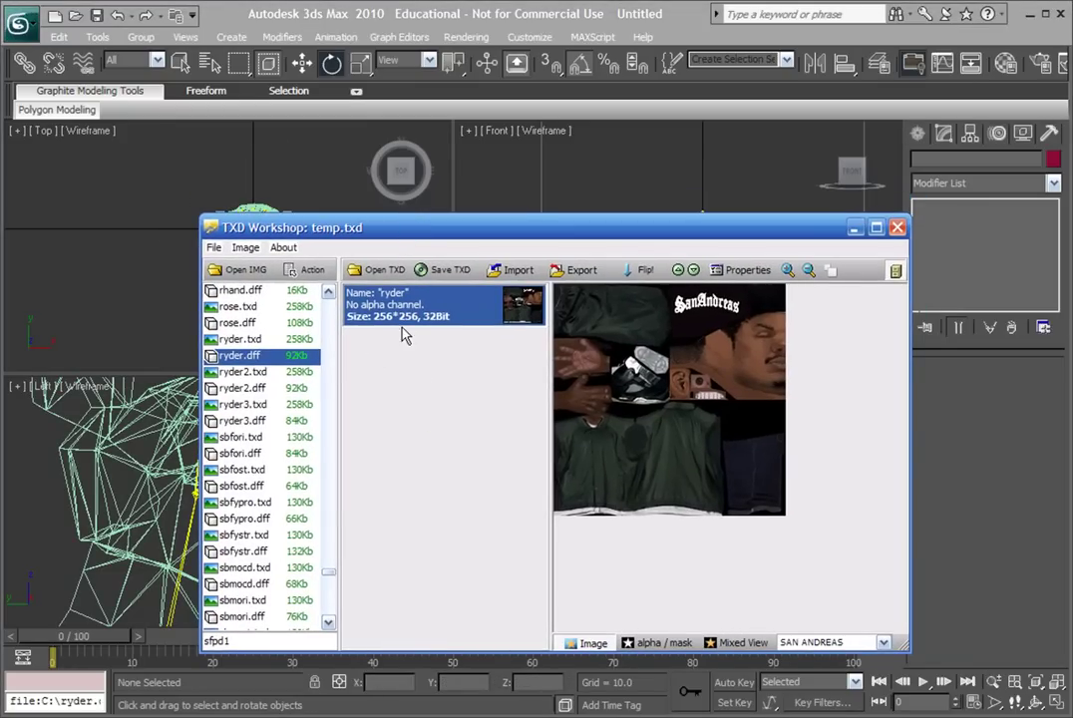
{"action": "left_click", "coordinate": [276, 342]}
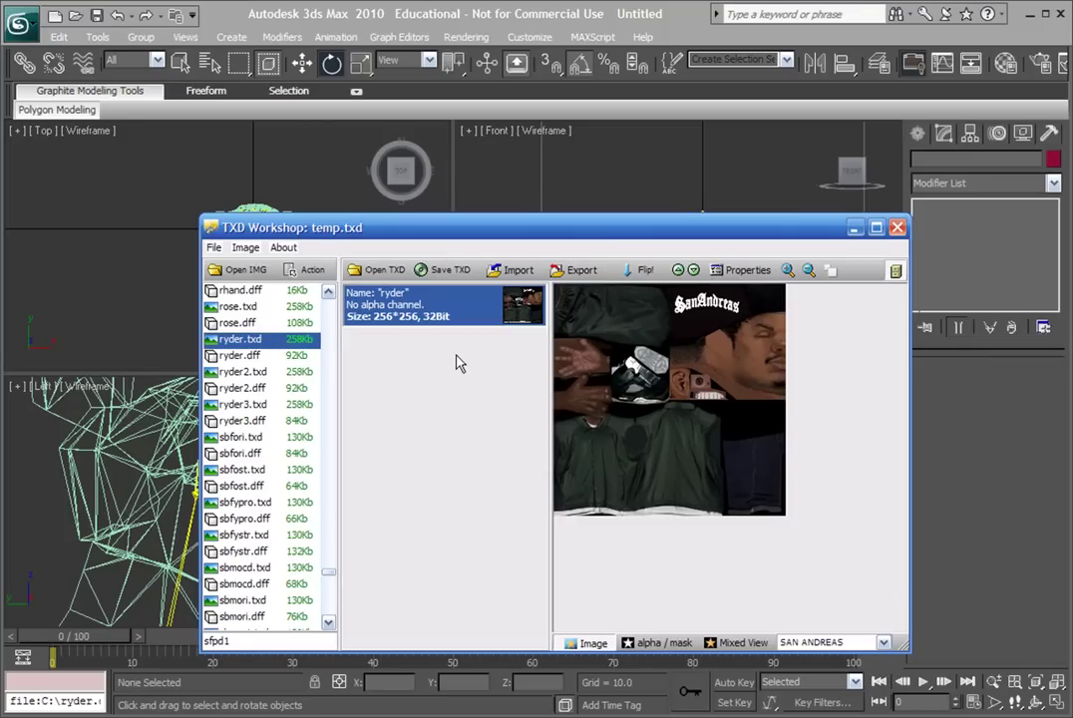
{"action": "left_click", "coordinate": [247, 250]}
{"action": "mouse_move", "coordinate": [359, 483]}
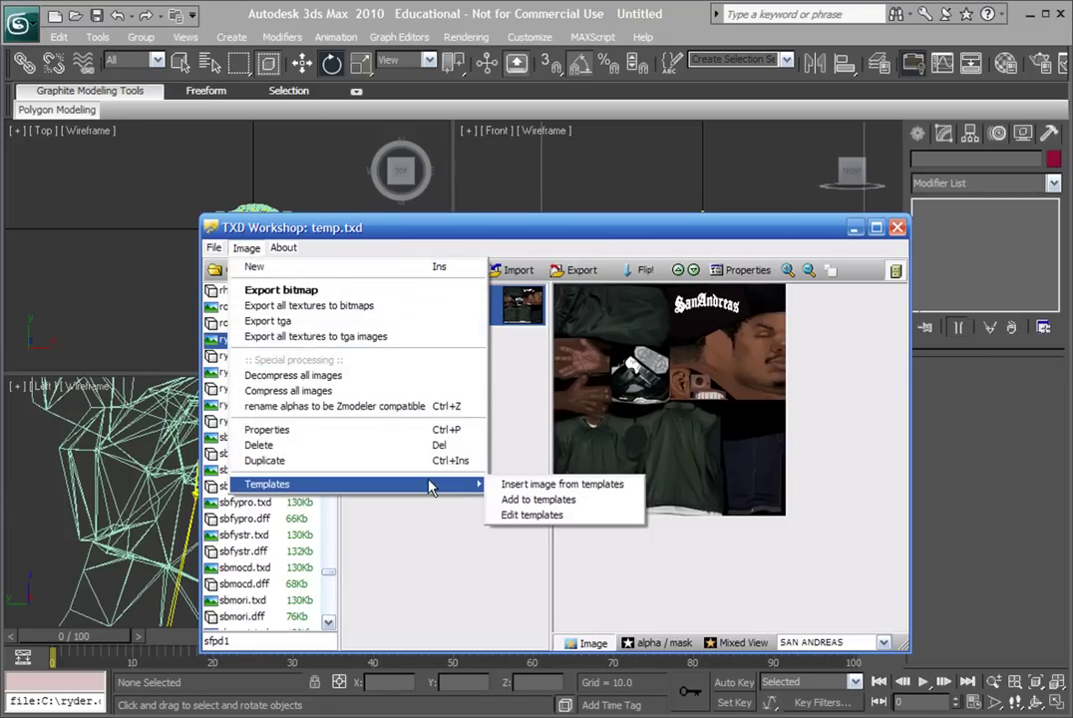
{"action": "left_click", "coordinate": [535, 489]}
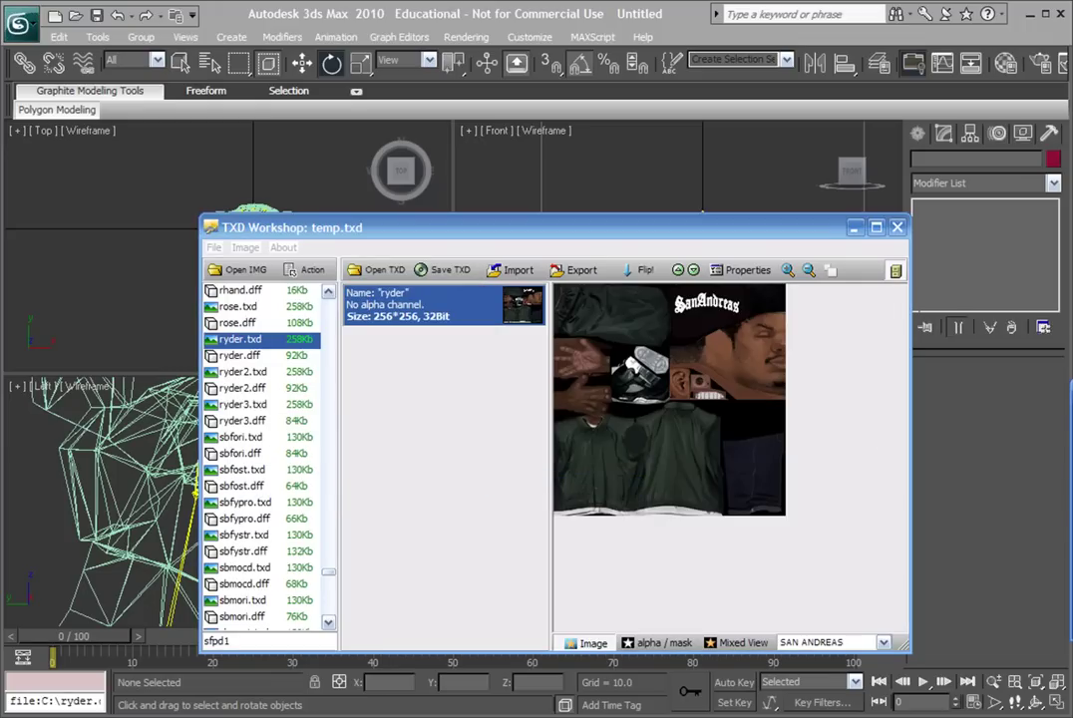
{"action": "left_click_drag", "start_coordinate": [542, 359], "coordinate": [413, 309]}
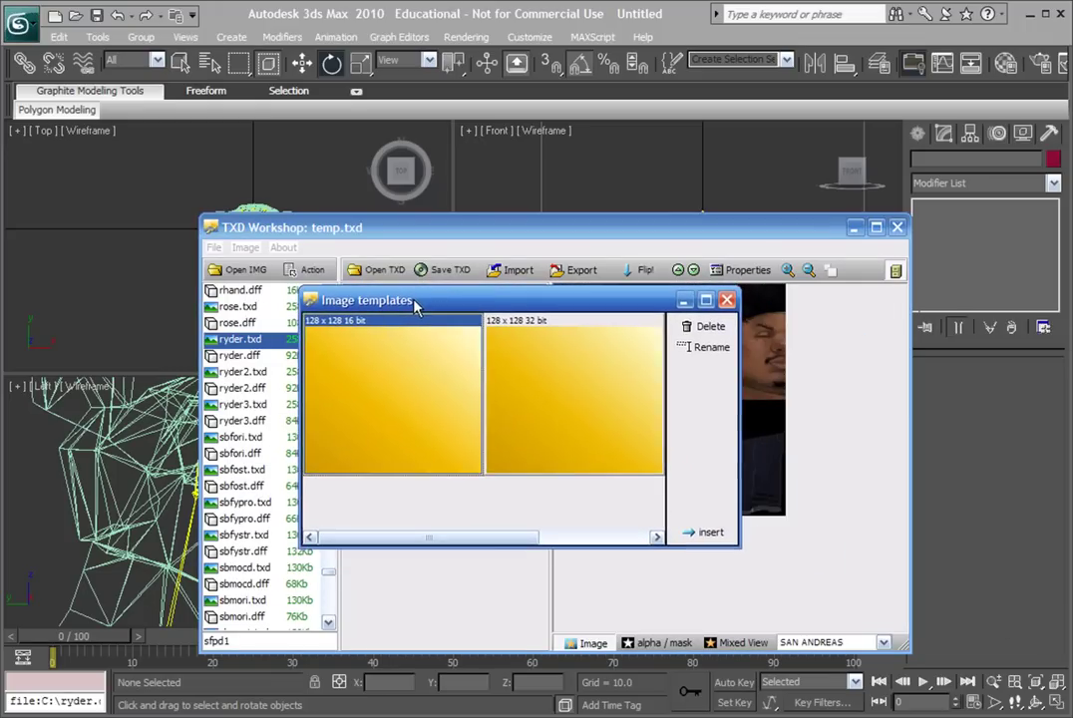
{"action": "left_click", "coordinate": [547, 352]}
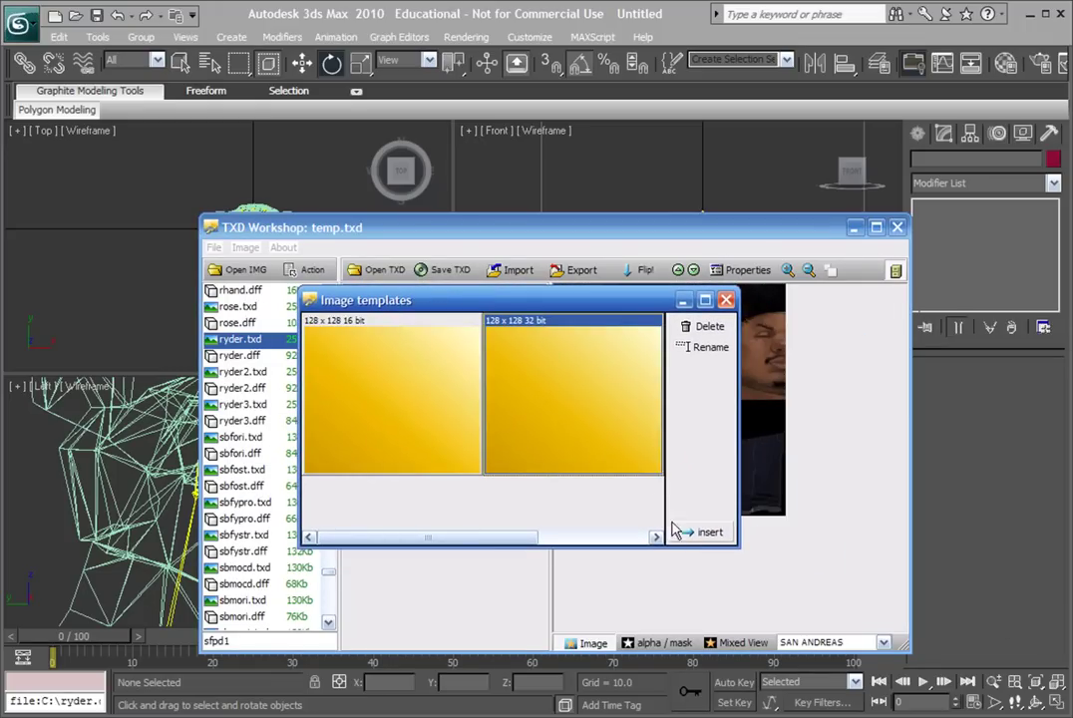
{"action": "left_click", "coordinate": [707, 533]}
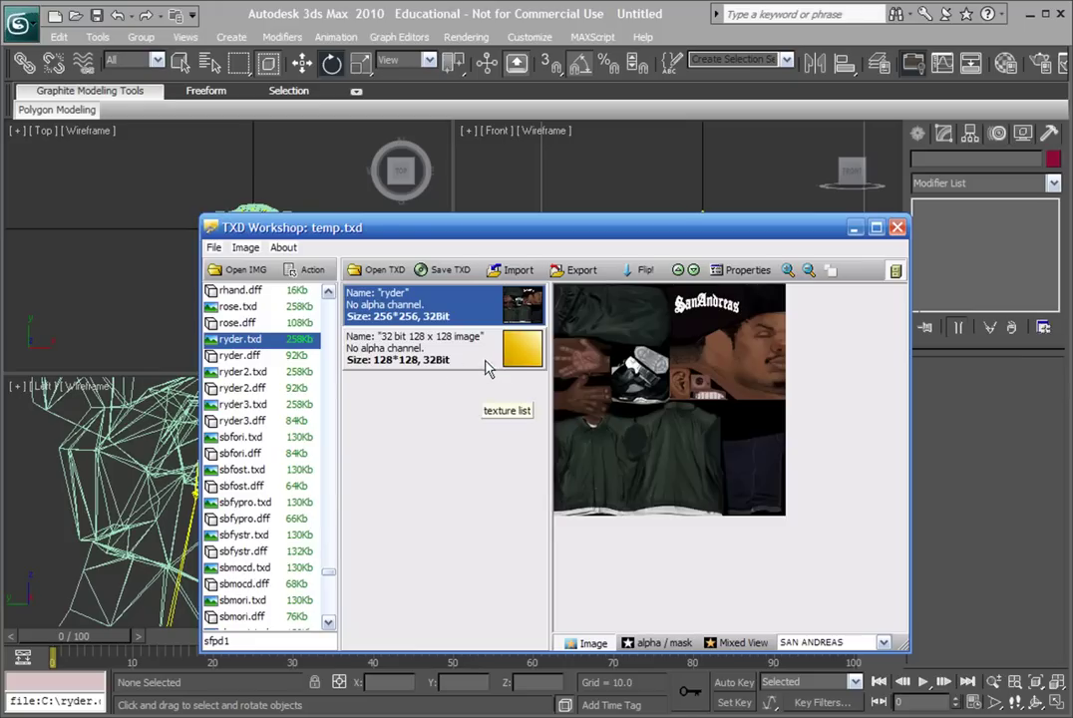
Import boxingcap.tga into the newly added texture slot.
{"action": "left_click", "coordinate": [443, 357]}
{"action": "left_click", "coordinate": [509, 276]}
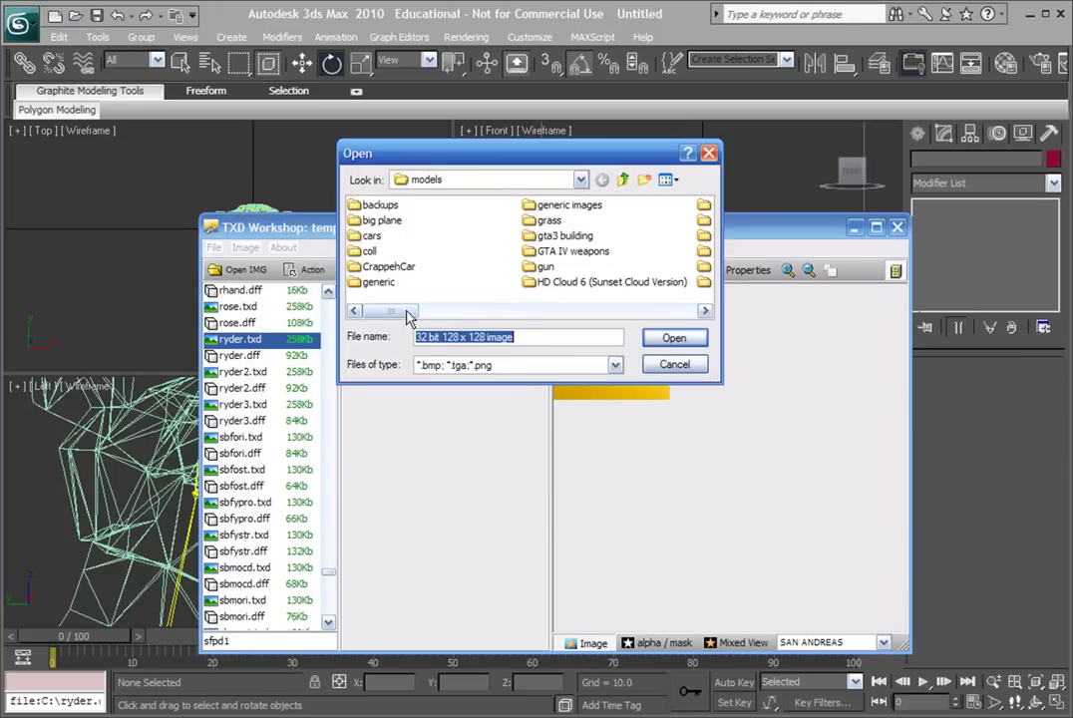
{"action": "left_click_drag", "start_coordinate": [404, 310], "coordinate": [471, 310]}
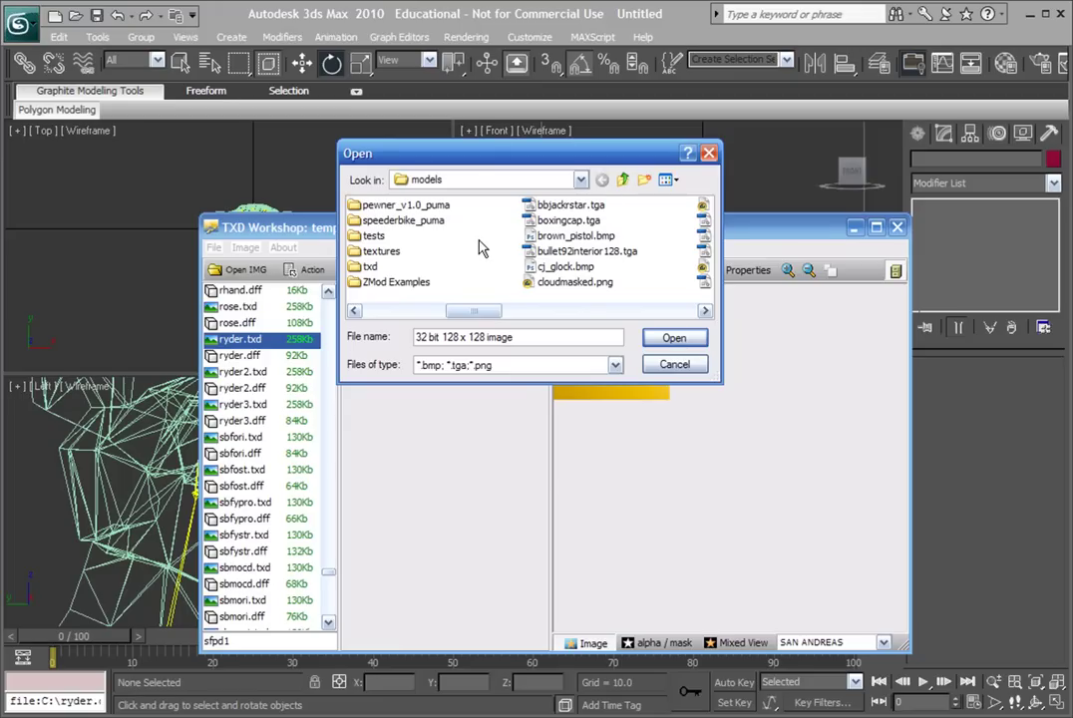
{"action": "key", "text": "b"}
{"action": "key", "text": "b"}
{"action": "key", "text": "b"}
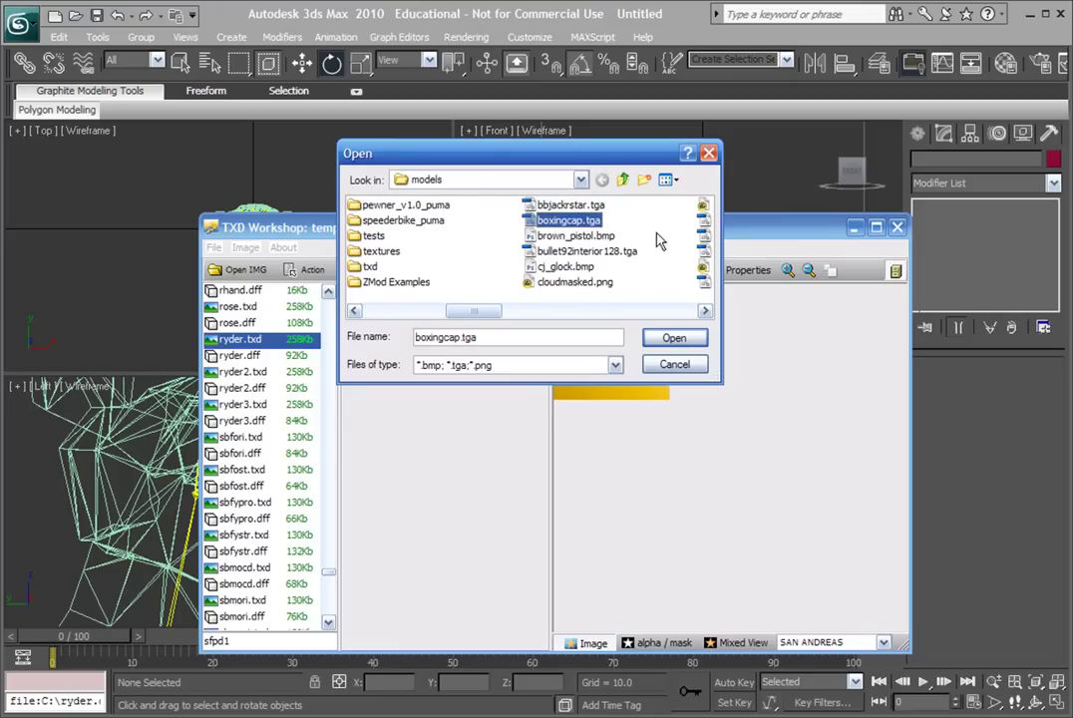
{"action": "key", "text": "b"}
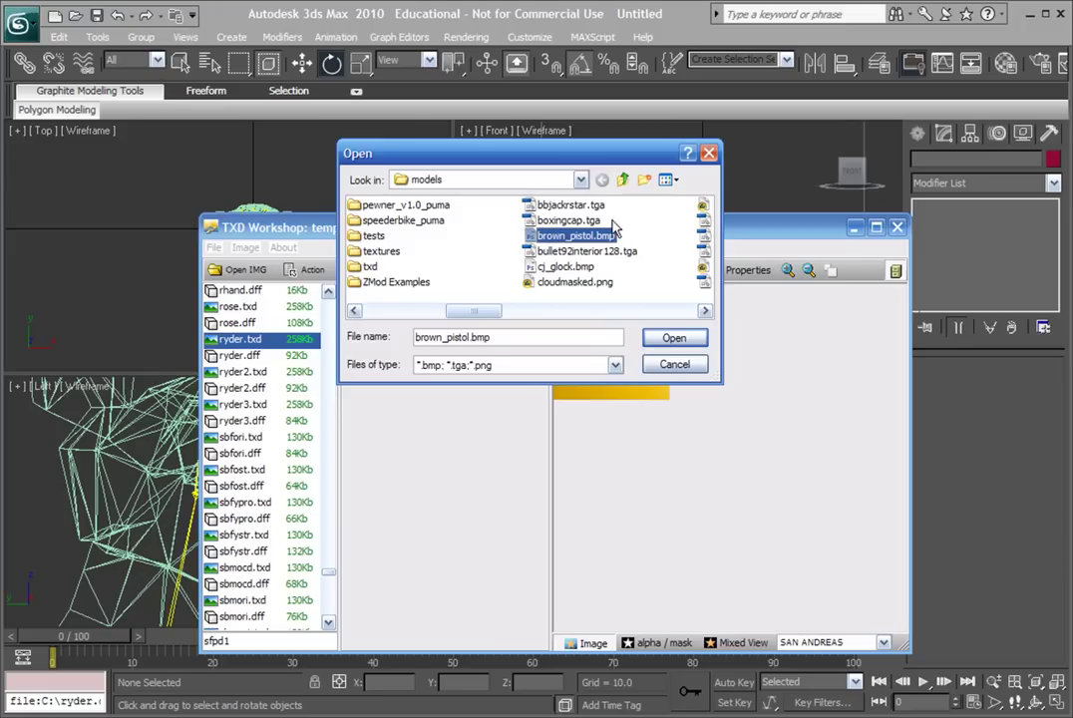
{"action": "left_click", "coordinate": [604, 223]}
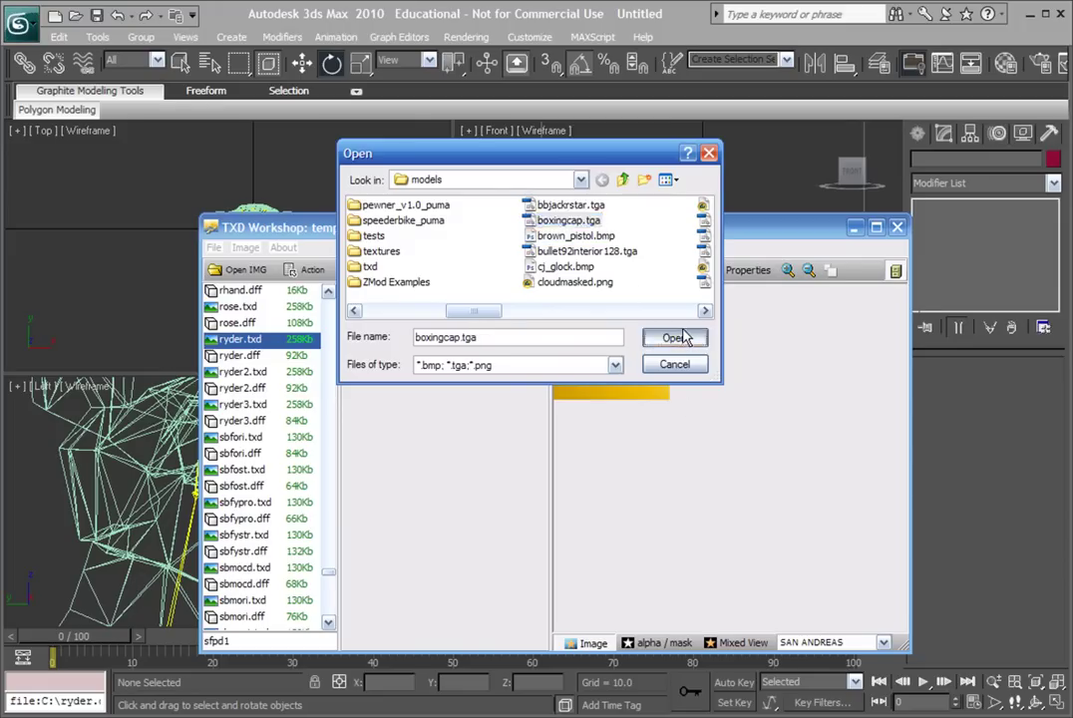
{"action": "left_click", "coordinate": [678, 338]}
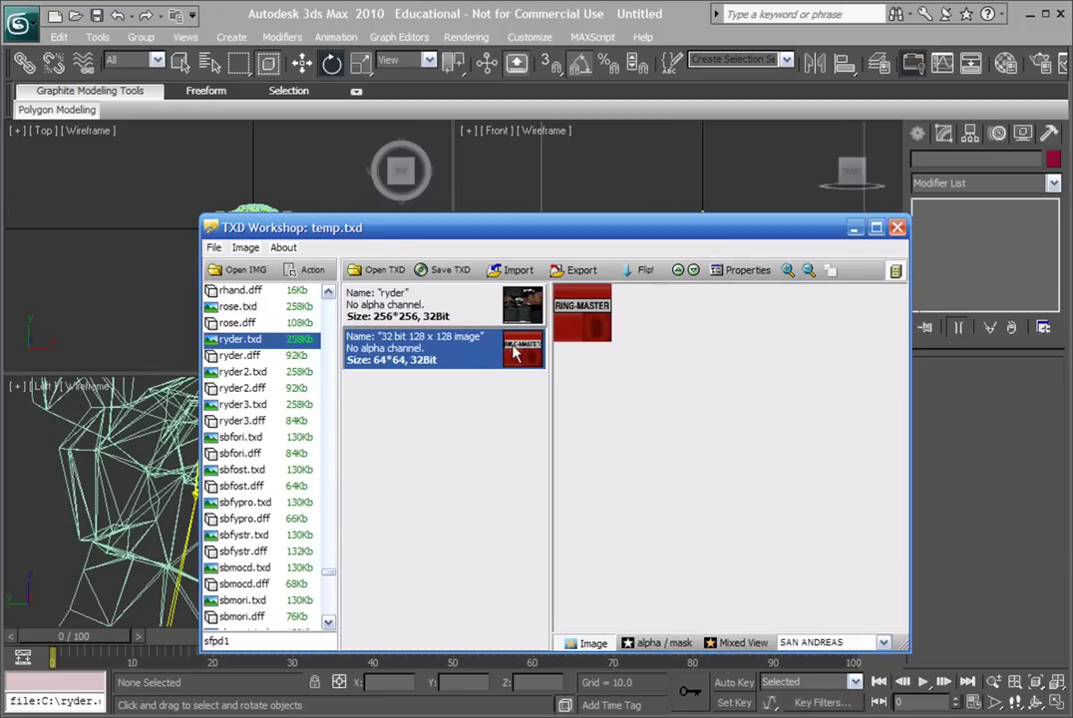
Rename the texture to boxingcap and set it to compressed DXT1.
{"action": "left_click", "coordinate": [736, 272]}
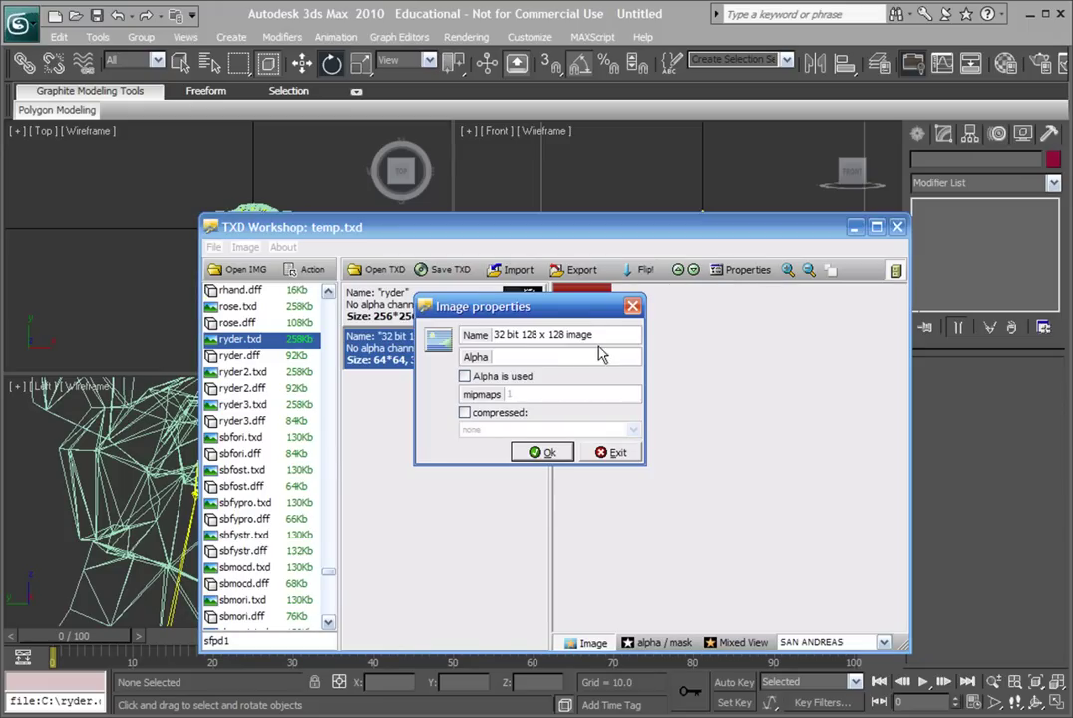
{"action": "left_click_drag", "start_coordinate": [616, 335], "coordinate": [280, 321]}
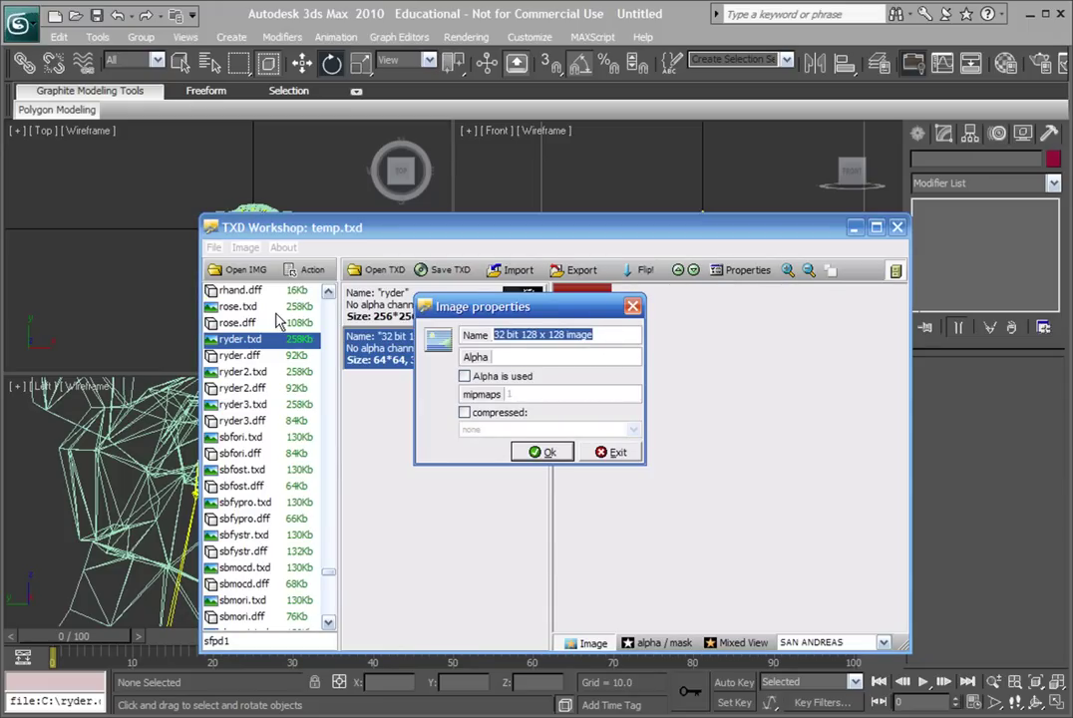
{"action": "type", "text": "boxingcap"}
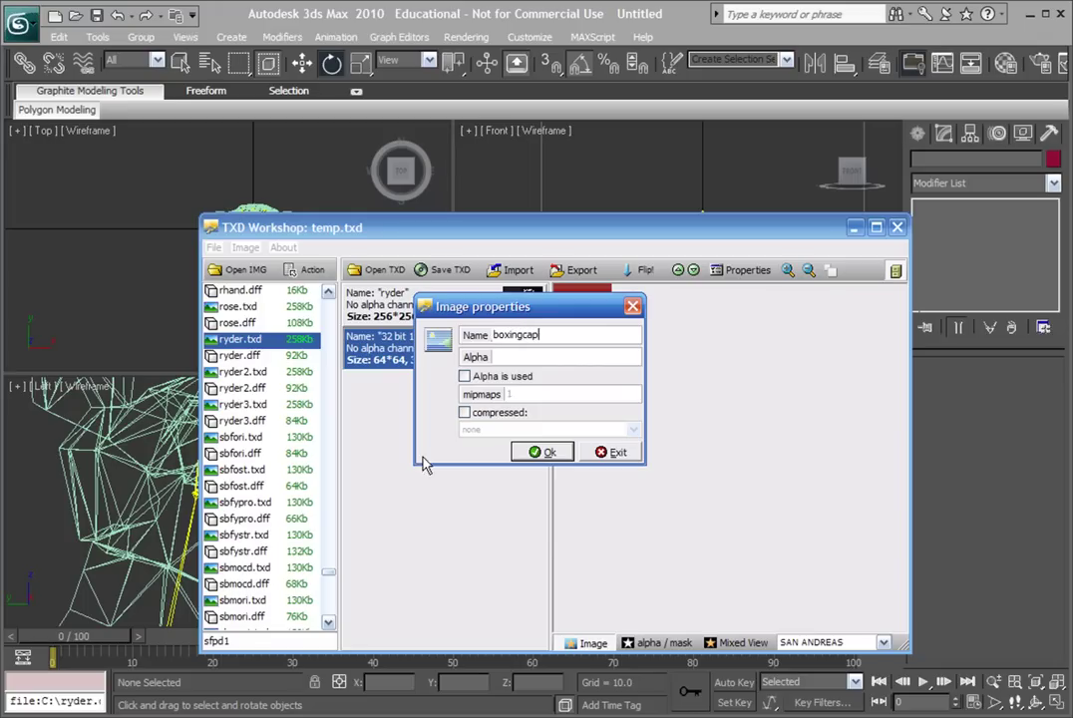
{"action": "left_click", "coordinate": [487, 413]}
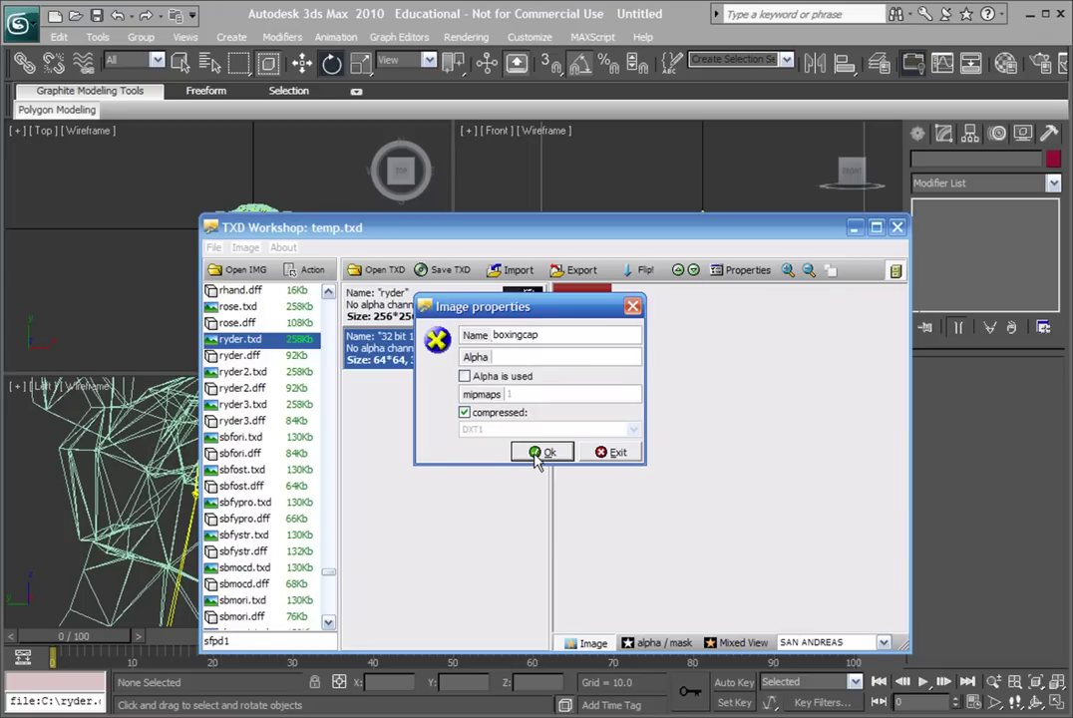
{"action": "left_click", "coordinate": [535, 452]}
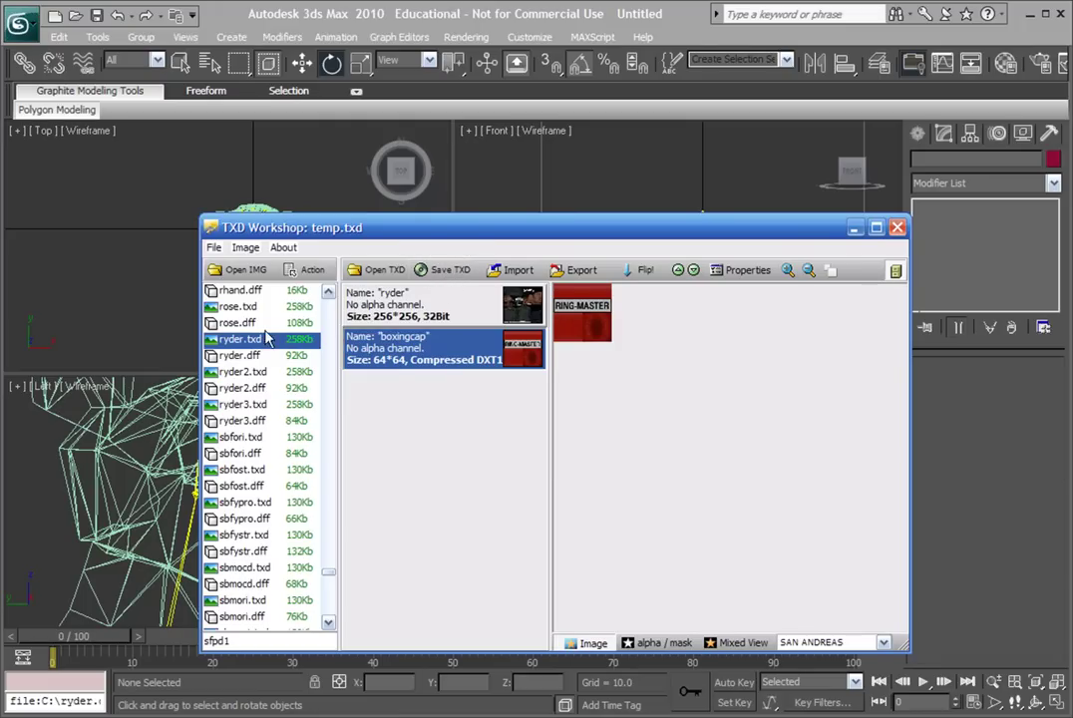
Select ryder.dff without saving temp.txd, then dismiss its right-click menu.
{"action": "key", "text": "Down"}
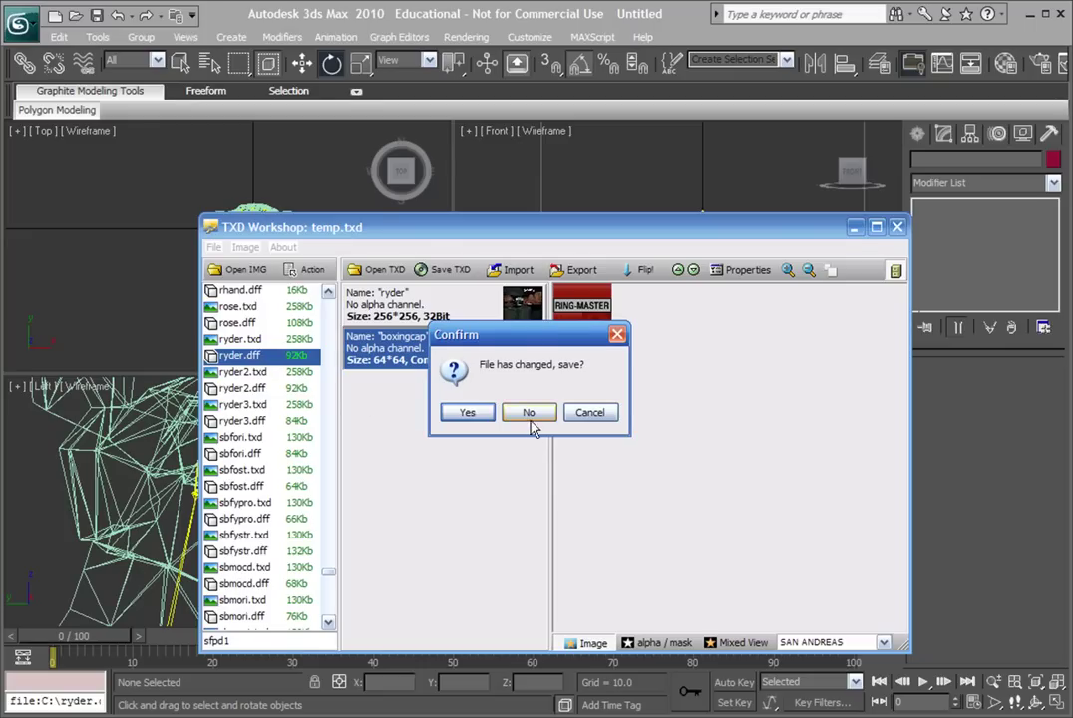
{"action": "left_click", "coordinate": [528, 413]}
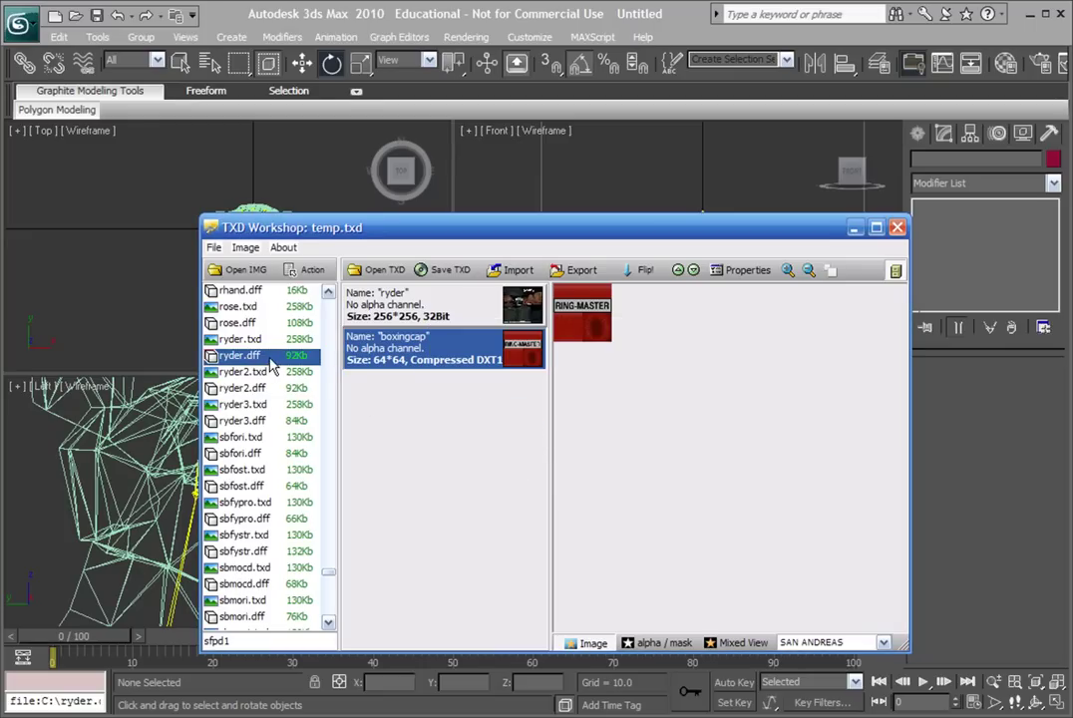
{"action": "right_click", "coordinate": [254, 361]}
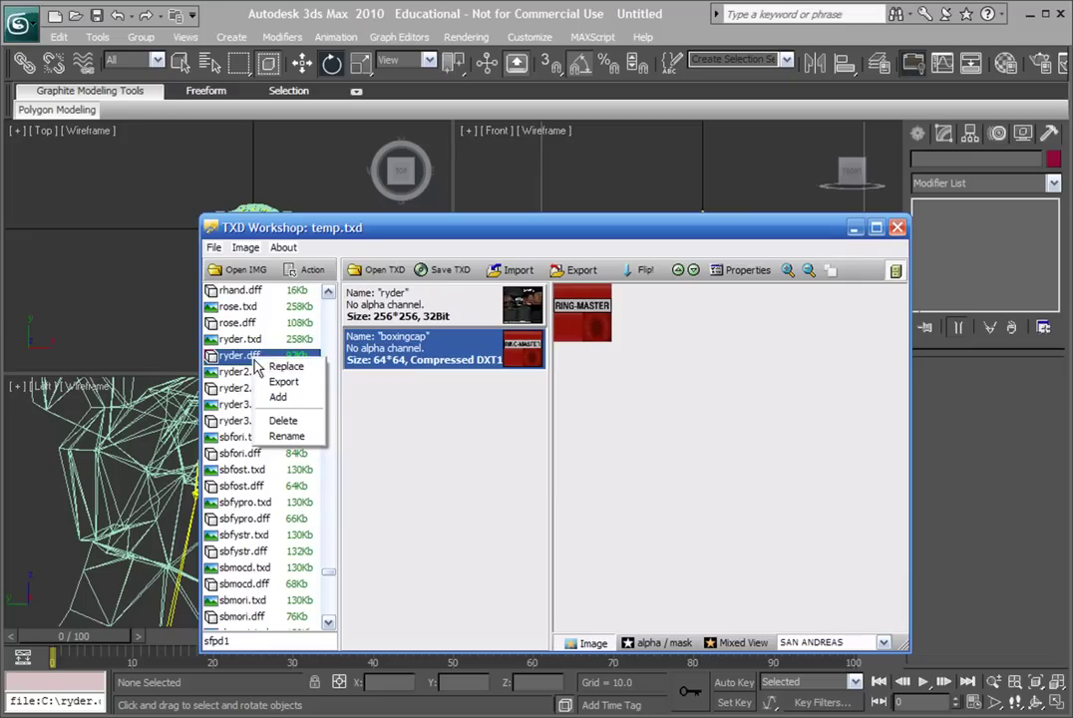
{"action": "left_click", "coordinate": [453, 477]}
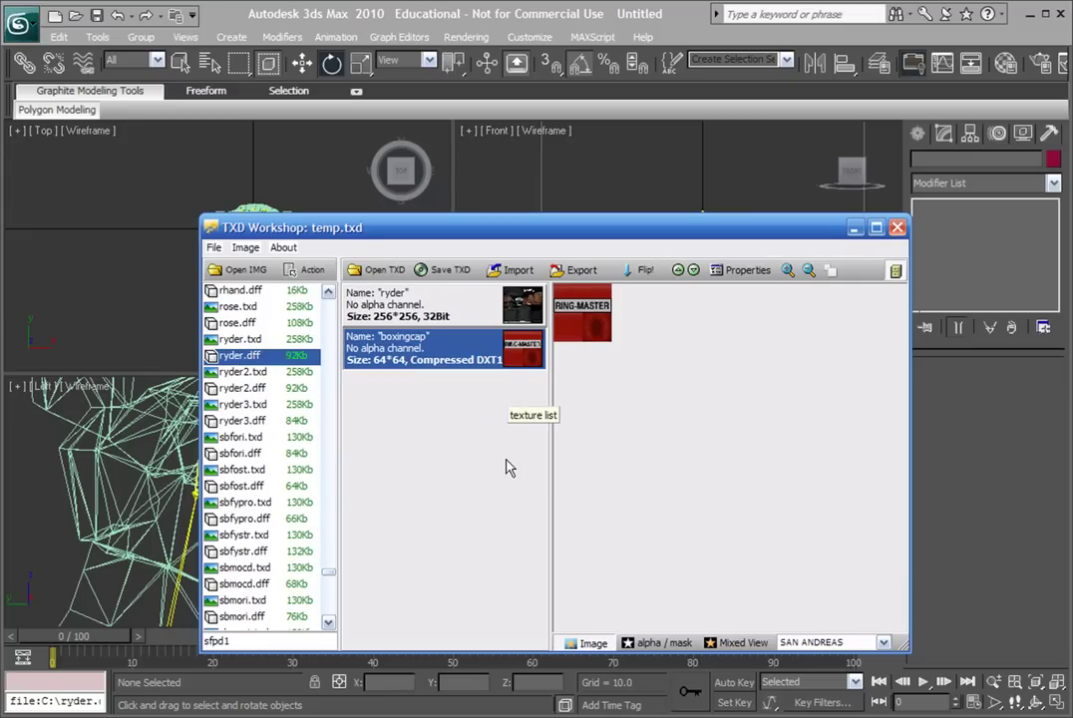
Pan and zoom the Perspective view onto Ryder's capped head and upper body.
{"action": "left_click_drag", "start_coordinate": [647, 237], "coordinate": [653, 236]}
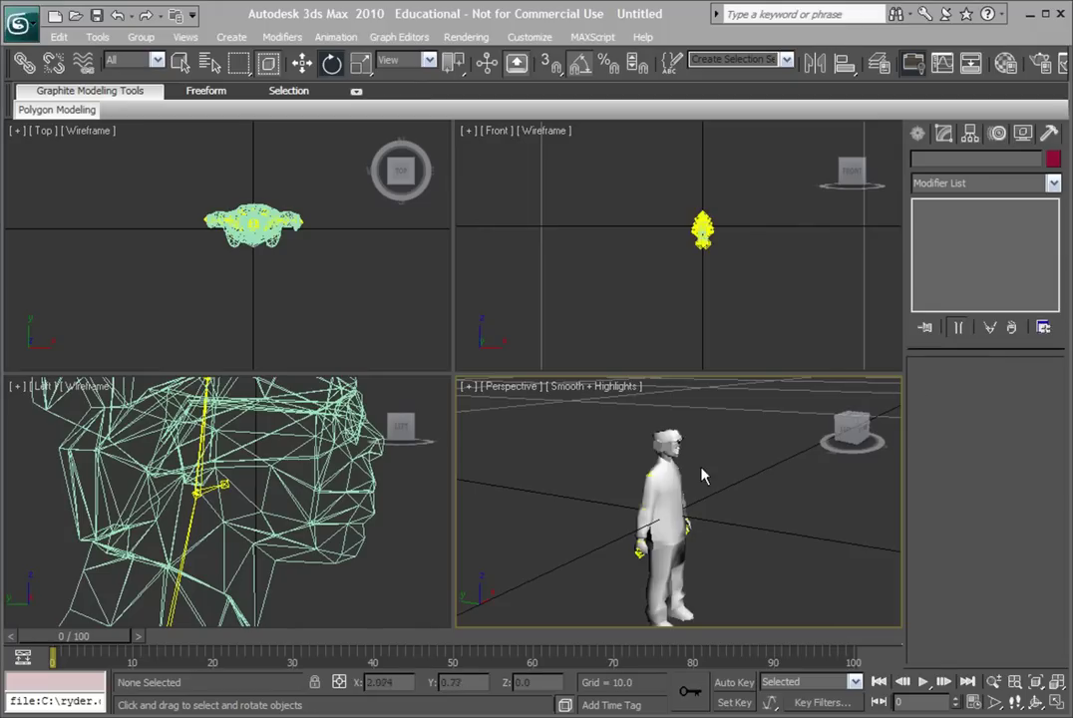
{"action": "mouse_move", "coordinate": [706, 471]}
{"action": "middle_mouse_down"}
{"action": "mouse_move", "coordinate": [695, 457]}
{"action": "mouse_move", "coordinate": [732, 569]}
{"action": "mouse_move", "coordinate": [725, 536]}
{"action": "middle_mouse_up"}
{"action": "scroll", "coordinate": [734, 485], "scroll_direction": "up", "scroll_amount": 3}
{"action": "scroll", "coordinate": [718, 472], "scroll_direction": "up", "scroll_amount": 3}
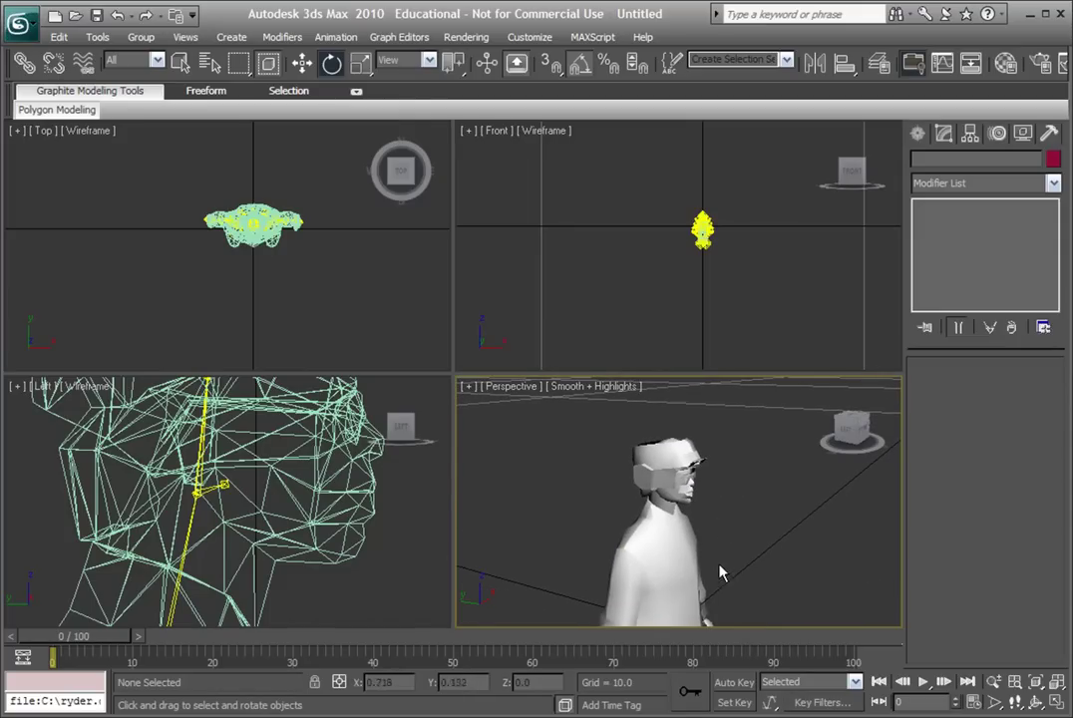
{"action": "mouse_move", "coordinate": [718, 545]}
{"action": "middle_mouse_down"}
{"action": "mouse_move", "coordinate": [718, 533]}
{"action": "mouse_move", "coordinate": [726, 541]}
{"action": "middle_mouse_up"}
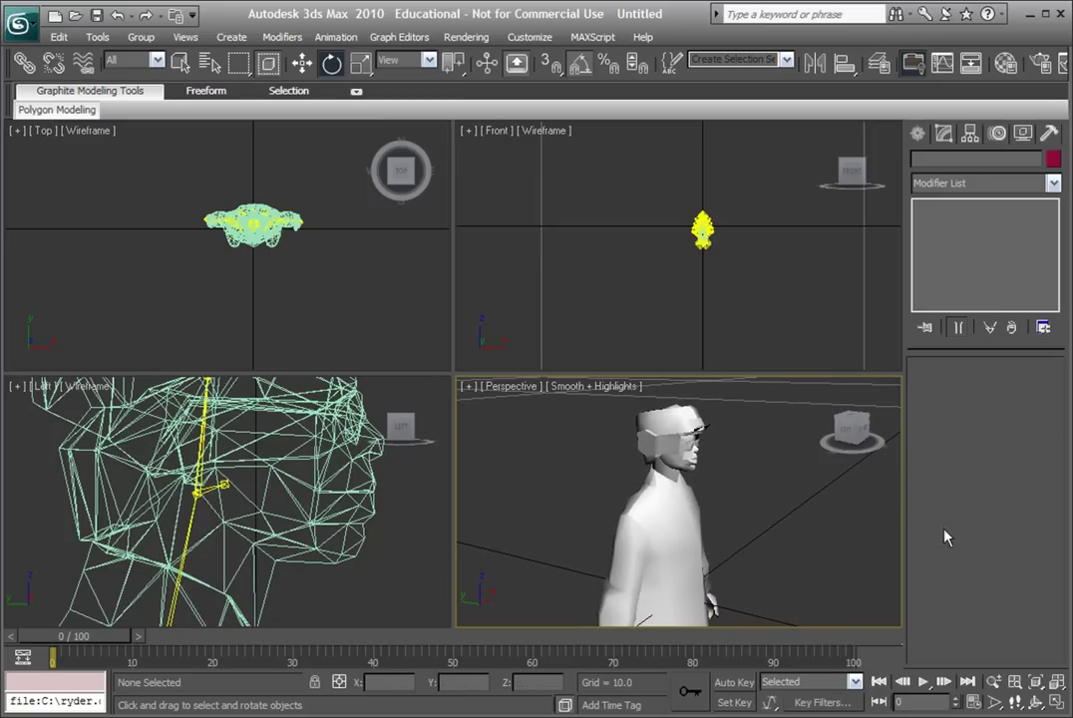